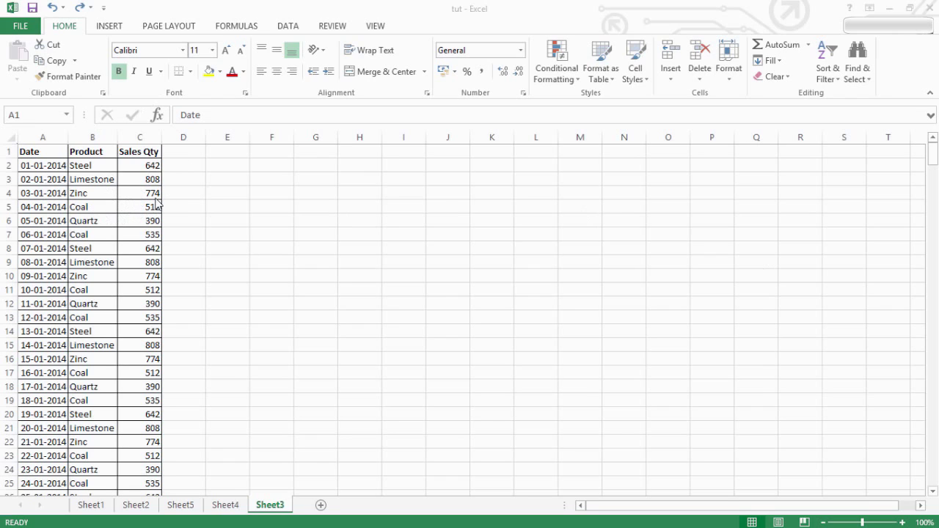
# - Switch the ribbon to the INSERT tab to reach the PivotTable and chart commands
pyautogui.click(107, 27)
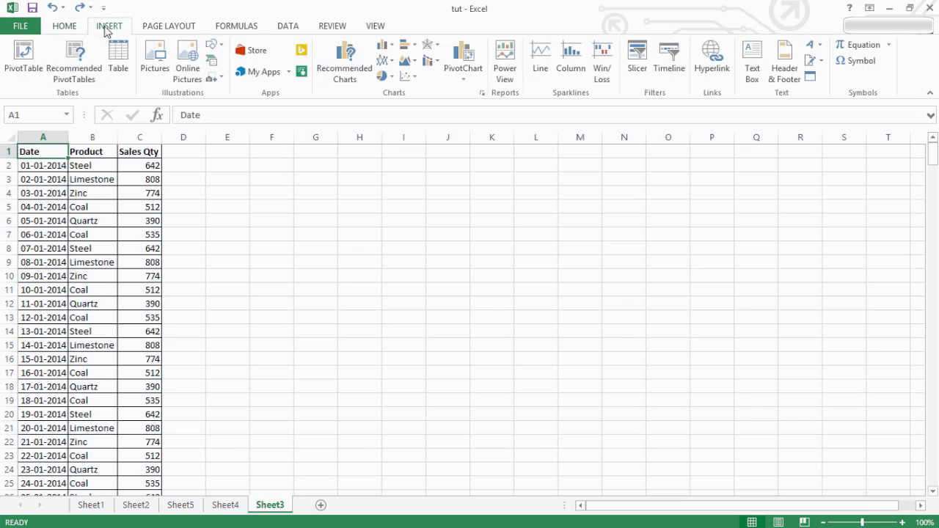
# - Insert a PivotTable from source range A1:C366 on the existing worksheet at cell F1
pyautogui.click(29, 66)
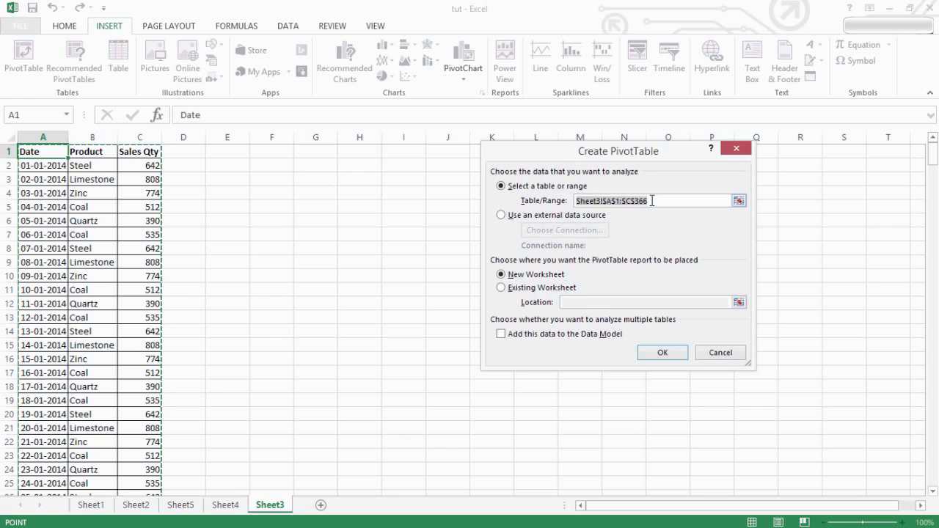
pyautogui.press('BackSpace')
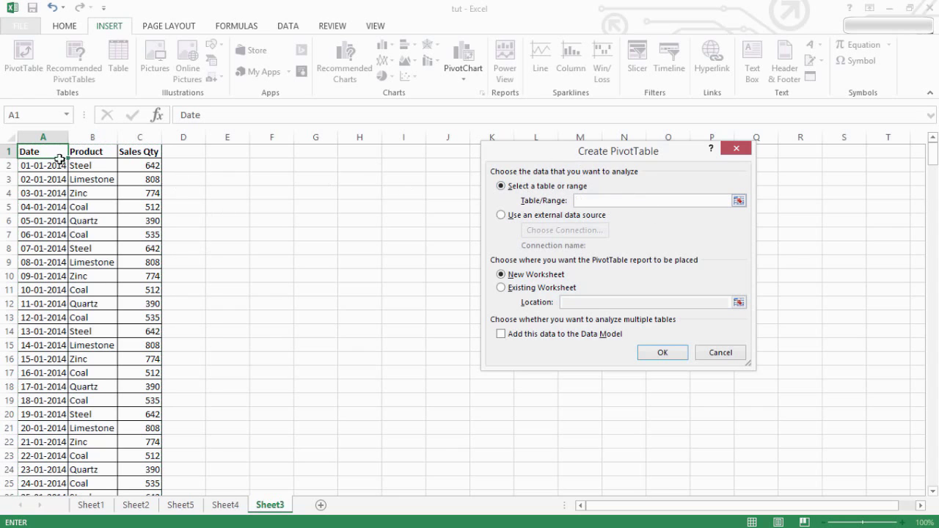
pyautogui.moveTo(29, 152); pyautogui.dragTo(154, 161)
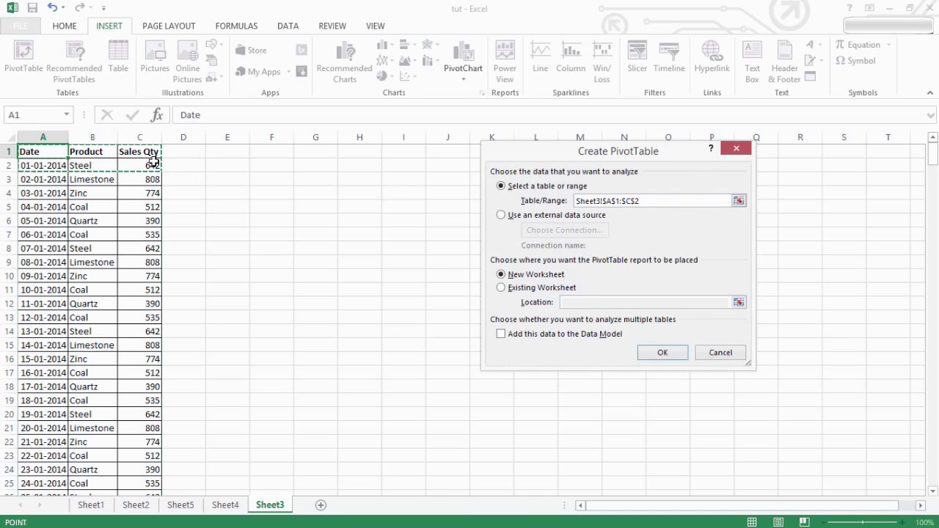
pyautogui.hotkey('ctrl', 'shift', 'Down')
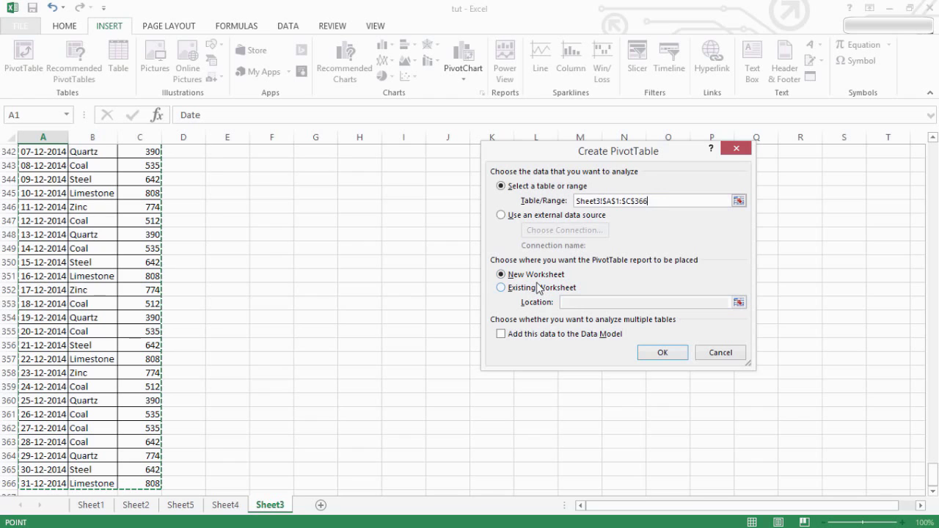
pyautogui.click(501, 275)
pyautogui.click(502, 288)
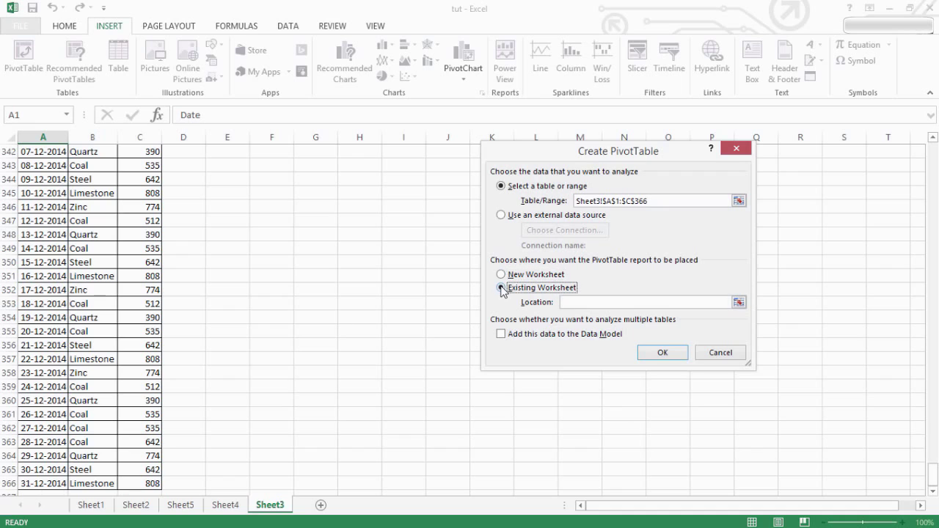
pyautogui.click(586, 301)
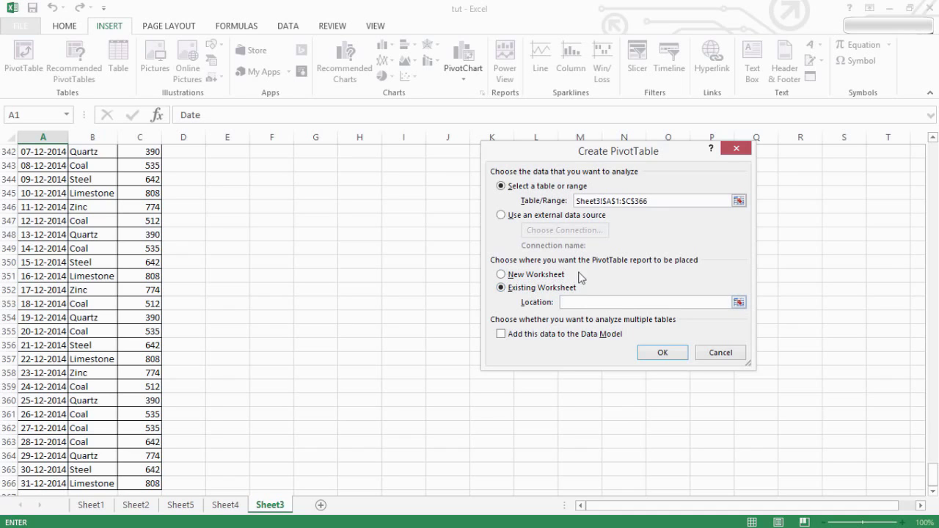
pyautogui.moveTo(538, 155); pyautogui.dragTo(575, 152)
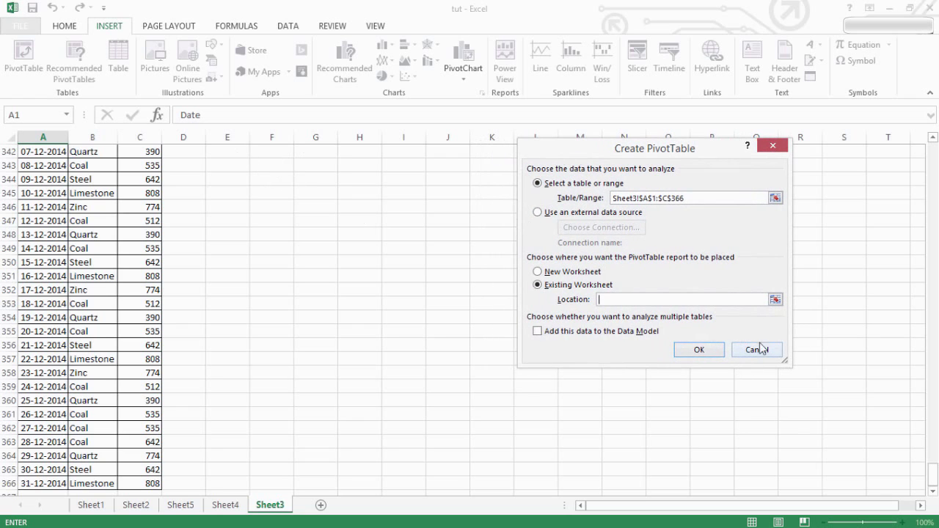
pyautogui.moveTo(930, 477); pyautogui.dragTo(936, 141)
pyautogui.click(274, 151)
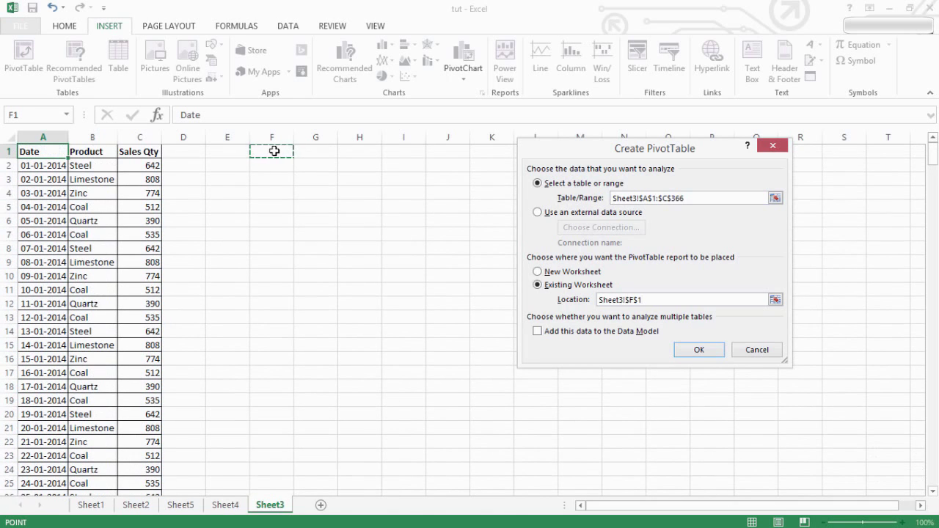
pyautogui.click(698, 350)
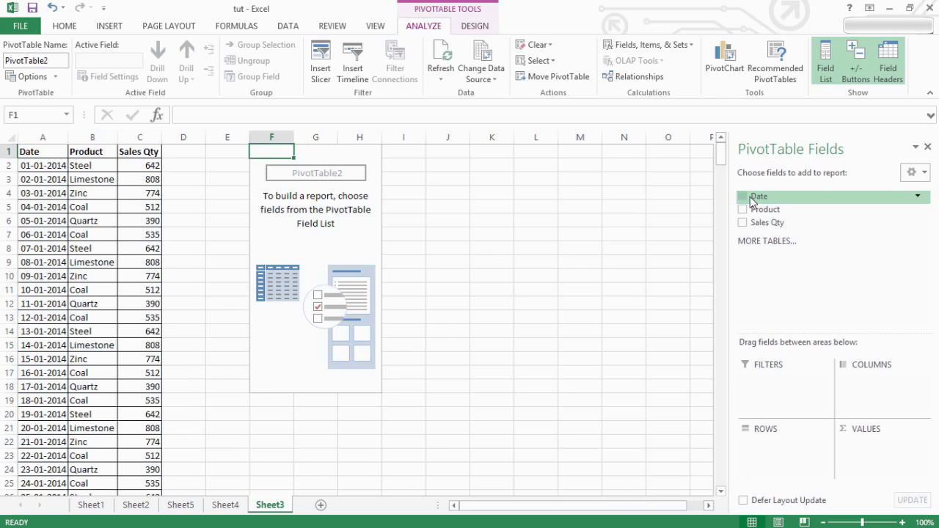
# - Put Date in Rows, Product in Columns and Sum of Sales Qty in Values
pyautogui.moveTo(751, 200); pyautogui.dragTo(763, 452)
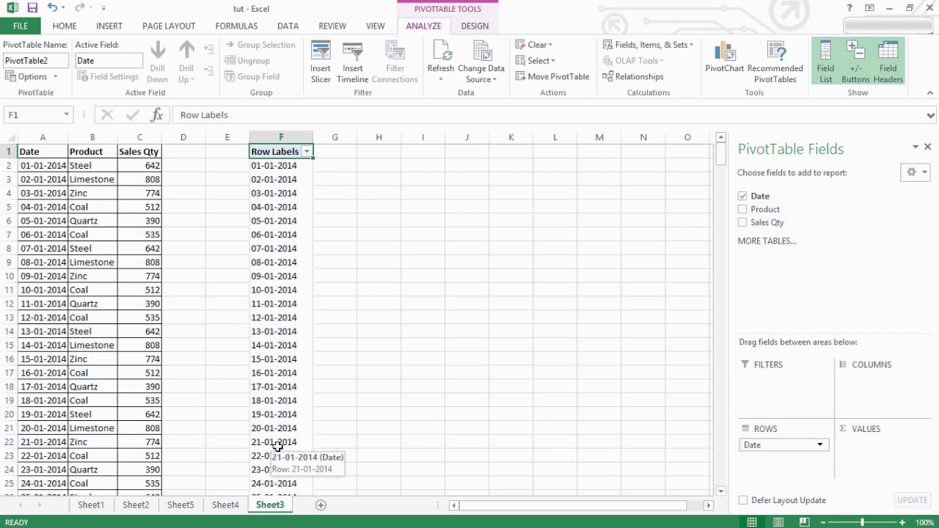
pyautogui.moveTo(769, 213); pyautogui.dragTo(799, 469)
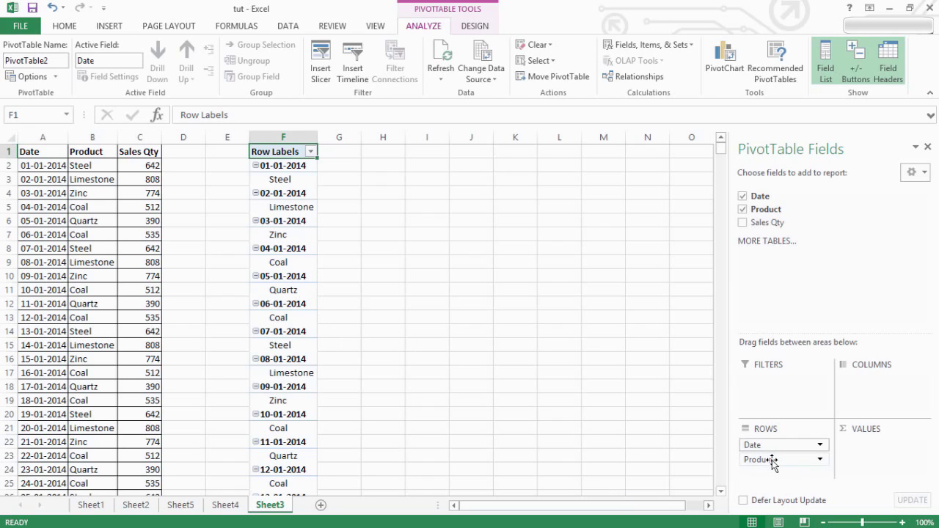
pyautogui.moveTo(772, 461); pyautogui.dragTo(885, 402)
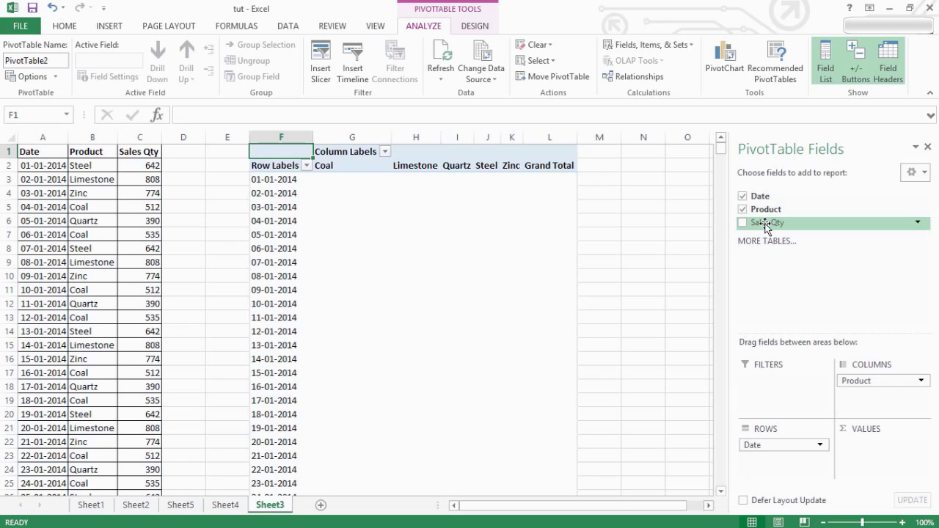
pyautogui.moveTo(768, 223); pyautogui.dragTo(862, 465)
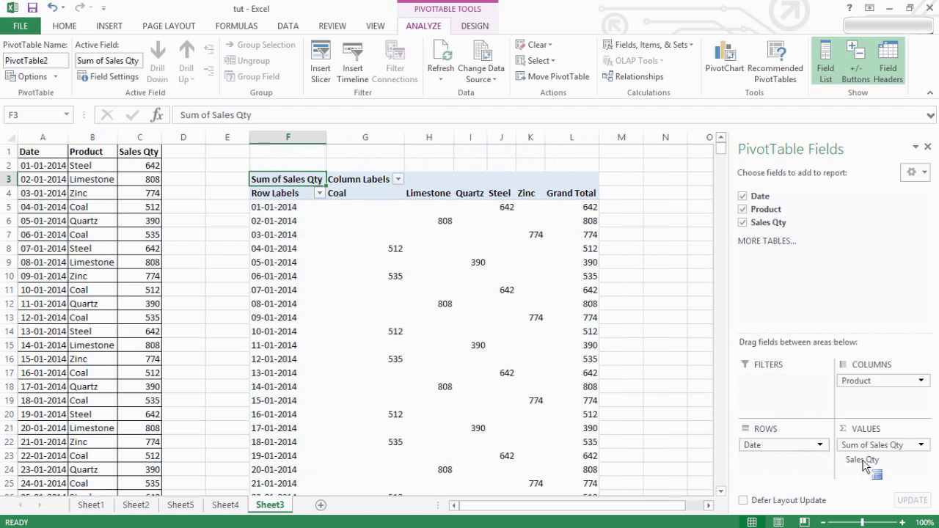
pyautogui.moveTo(862, 465); pyautogui.dragTo(863, 464)
pyautogui.click(259, 210)
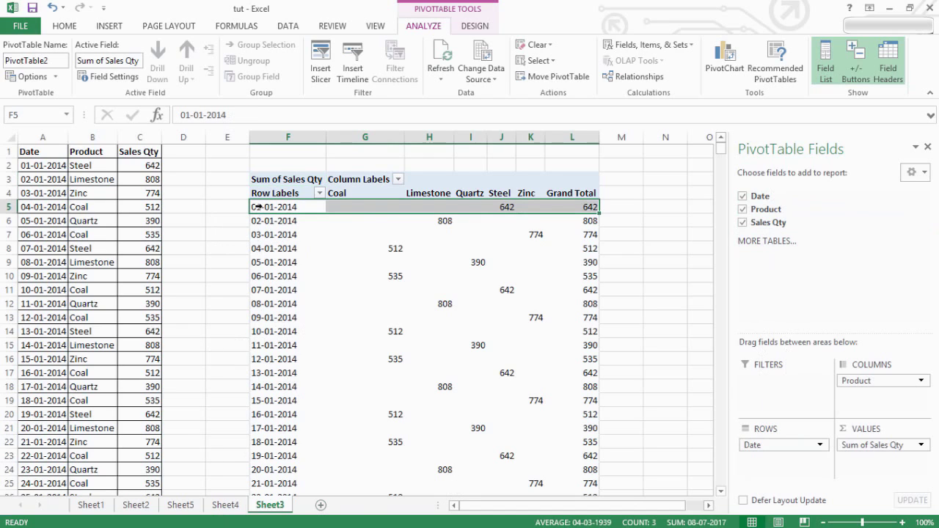
pyautogui.click(262, 222)
pyautogui.click(262, 235)
pyautogui.click(262, 251)
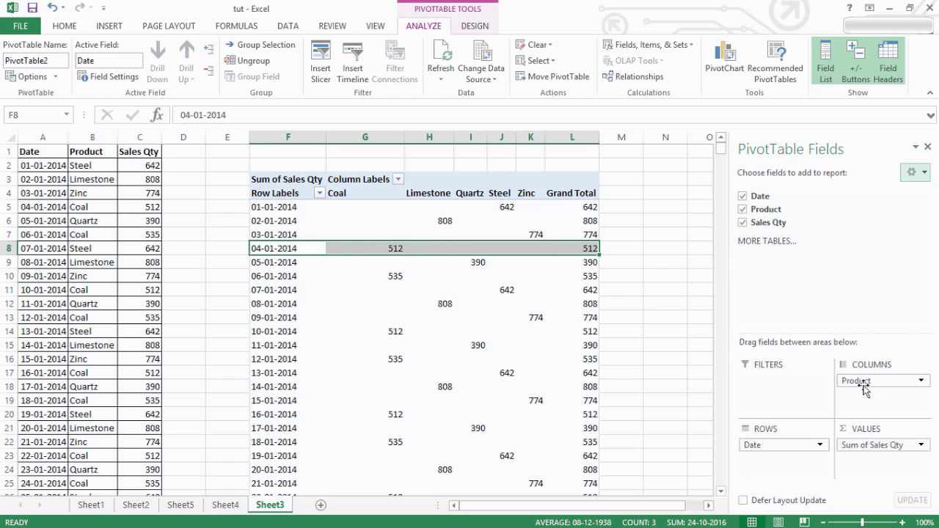
pyautogui.moveTo(882, 377); pyautogui.dragTo(838, 354)
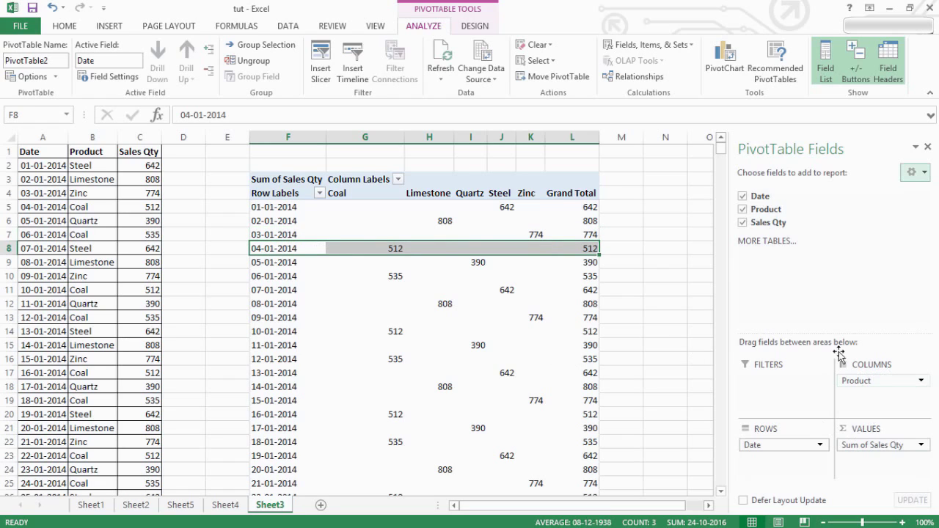
pyautogui.click(660, 246)
pyautogui.click(476, 240)
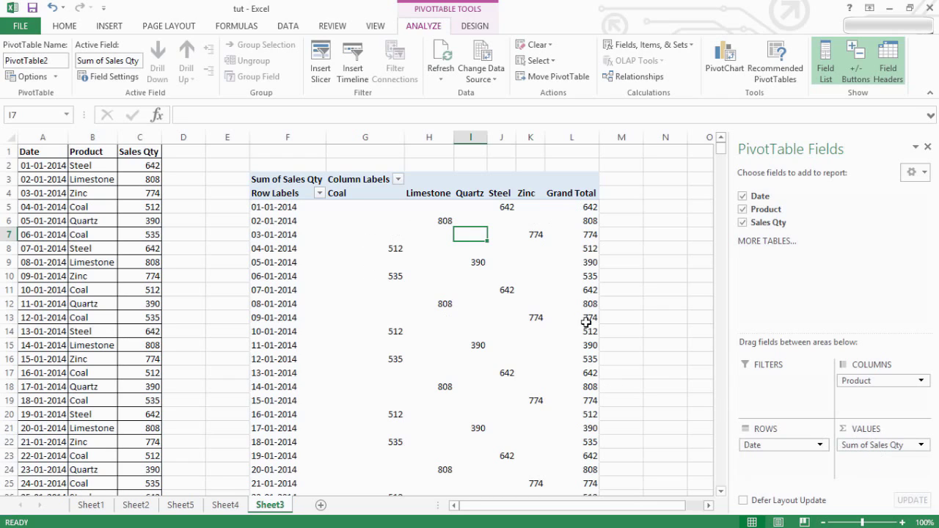
pyautogui.click(589, 206)
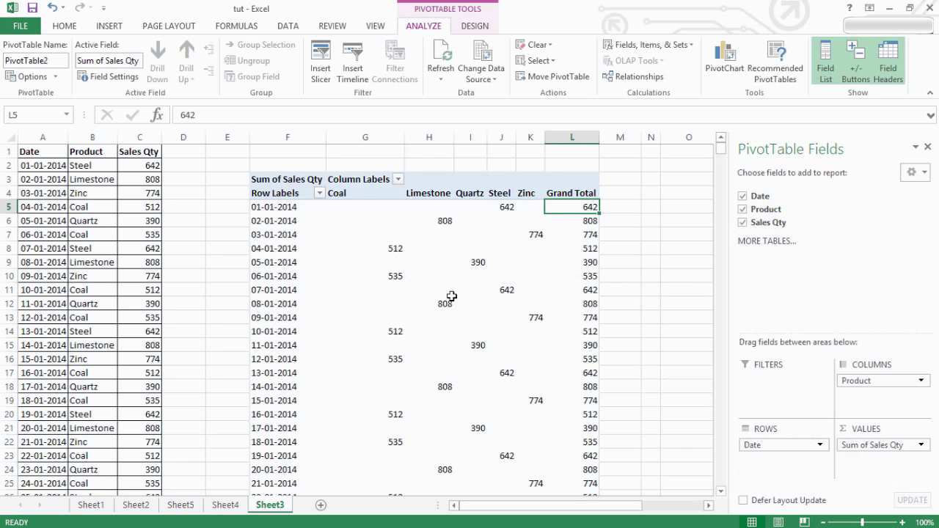
# - Try filtering row dates to 01, 02 and 04-01-2014, then restore all dates
pyautogui.click(264, 239)
pyautogui.click(319, 194)
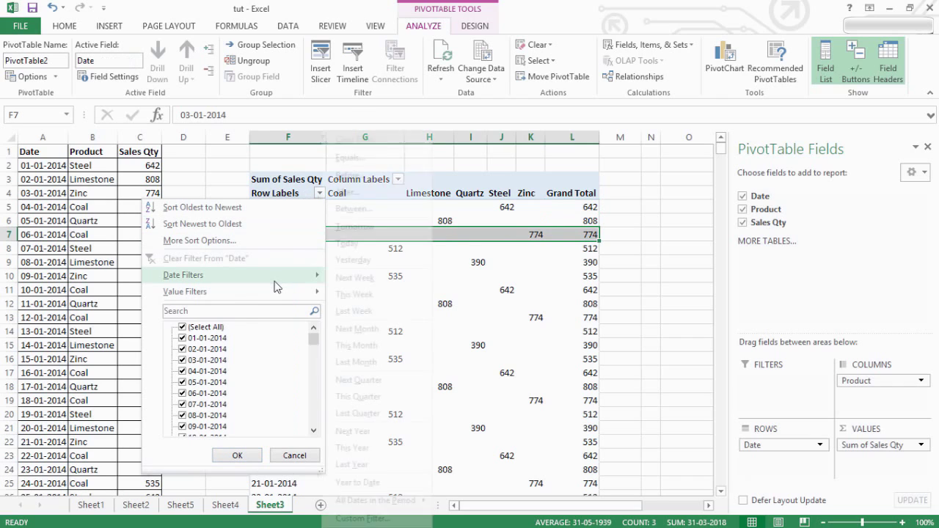
pyautogui.moveTo(278, 283)
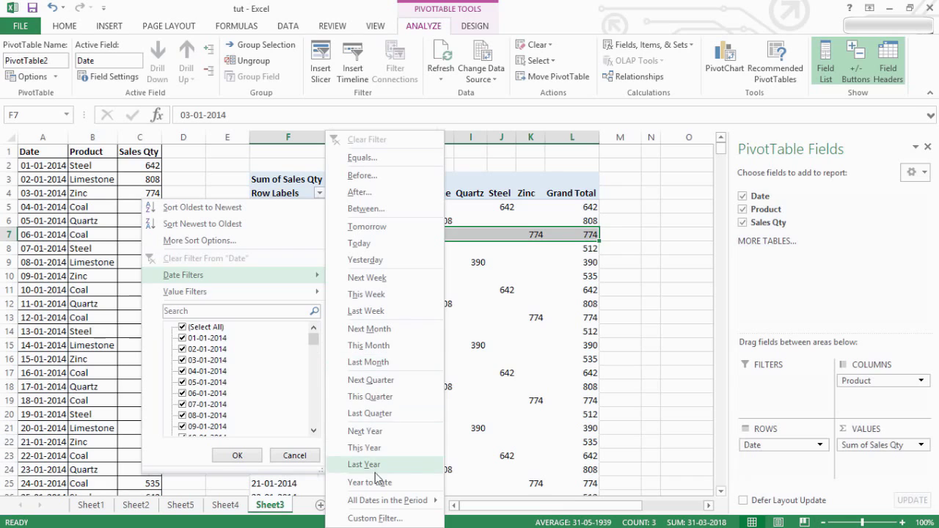
pyautogui.moveTo(286, 300)
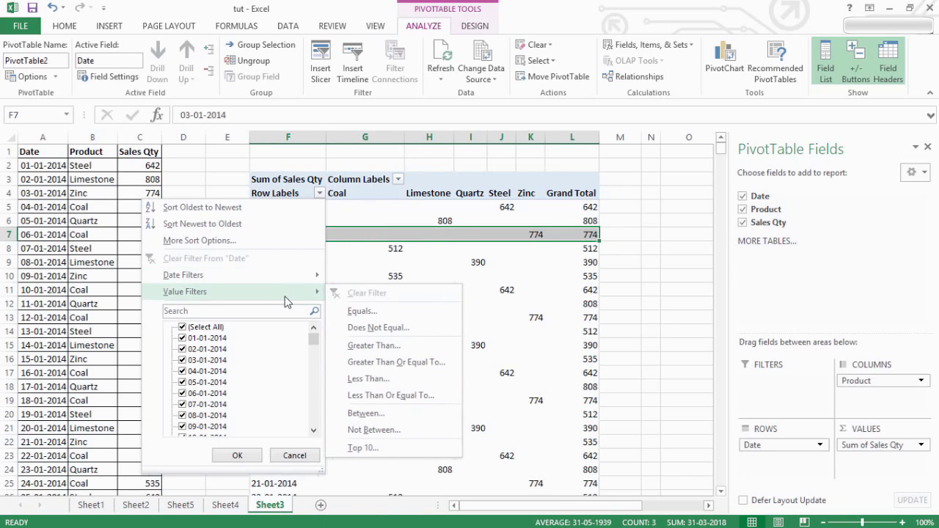
pyautogui.click(182, 327)
pyautogui.click(181, 327)
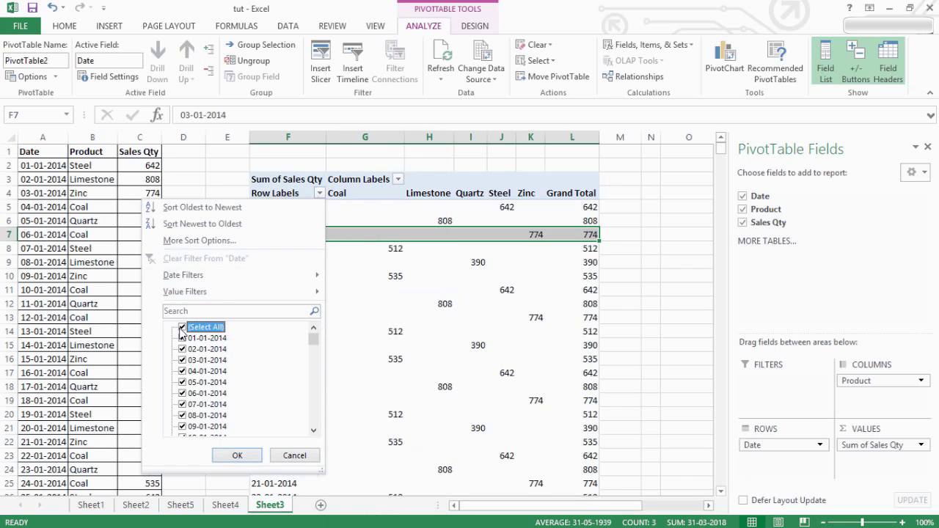
pyautogui.click(182, 327)
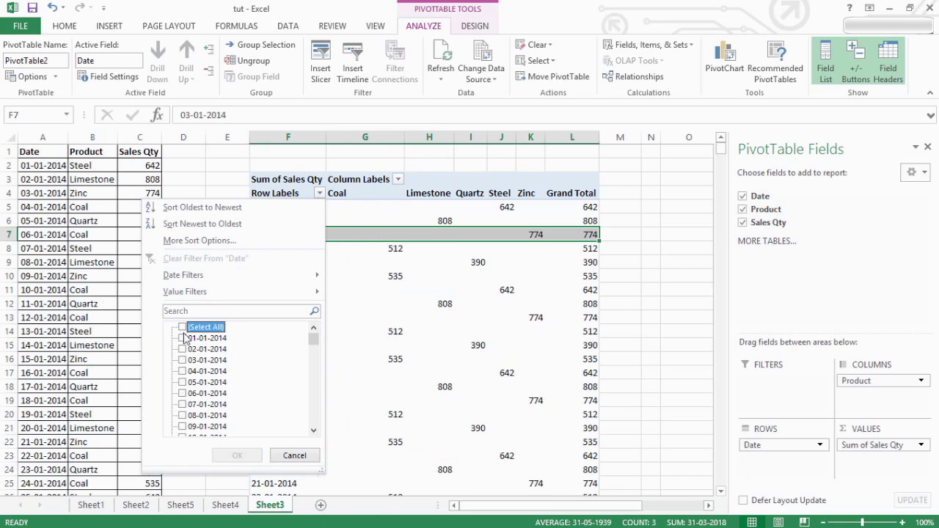
pyautogui.click(183, 338)
pyautogui.click(183, 349)
pyautogui.click(182, 372)
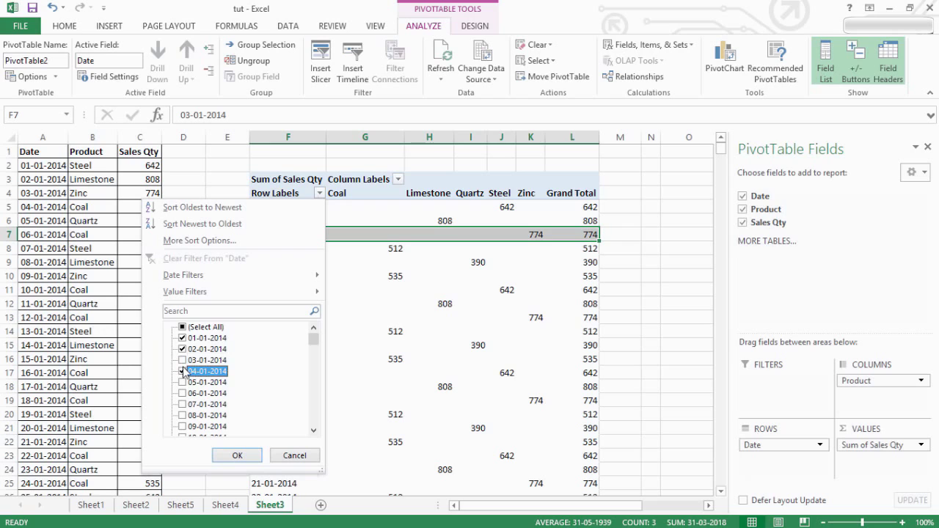
pyautogui.click(182, 327)
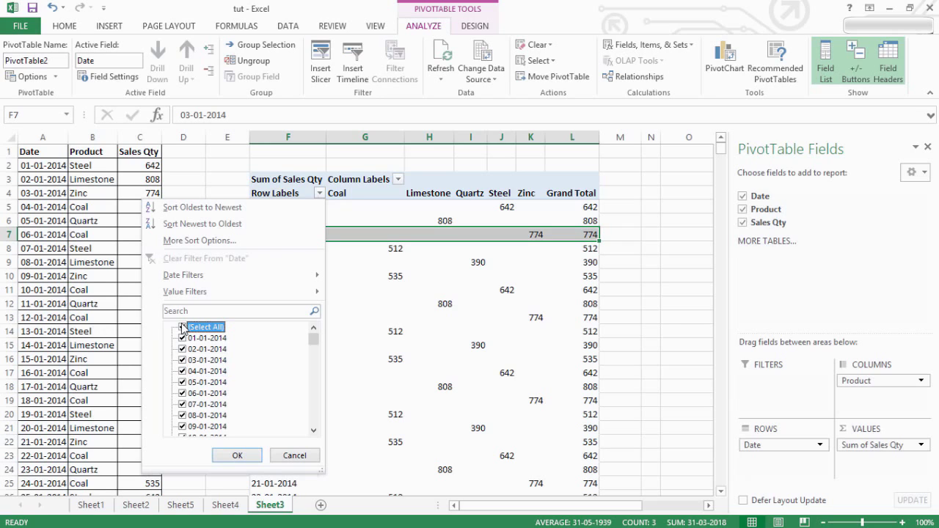
pyautogui.click(237, 456)
# - Inspect daily rows such as 04-01-2014, 05-01-2014 and 07-01-2014
pyautogui.click(274, 248)
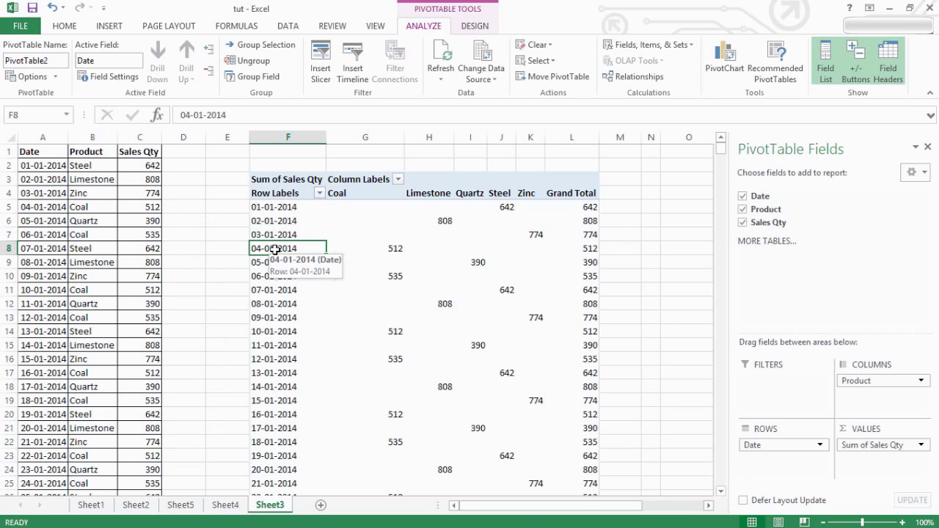
pyautogui.click(266, 291)
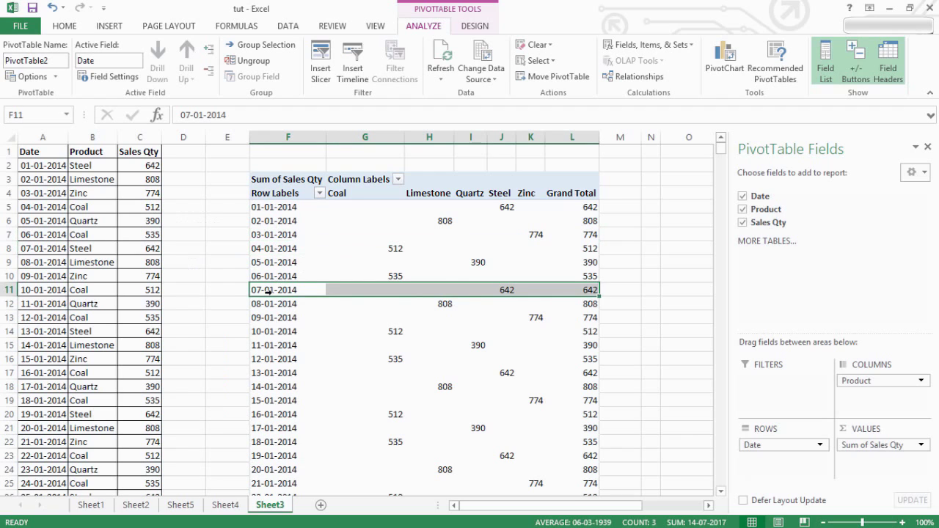
pyautogui.click(267, 267)
pyautogui.click(238, 243)
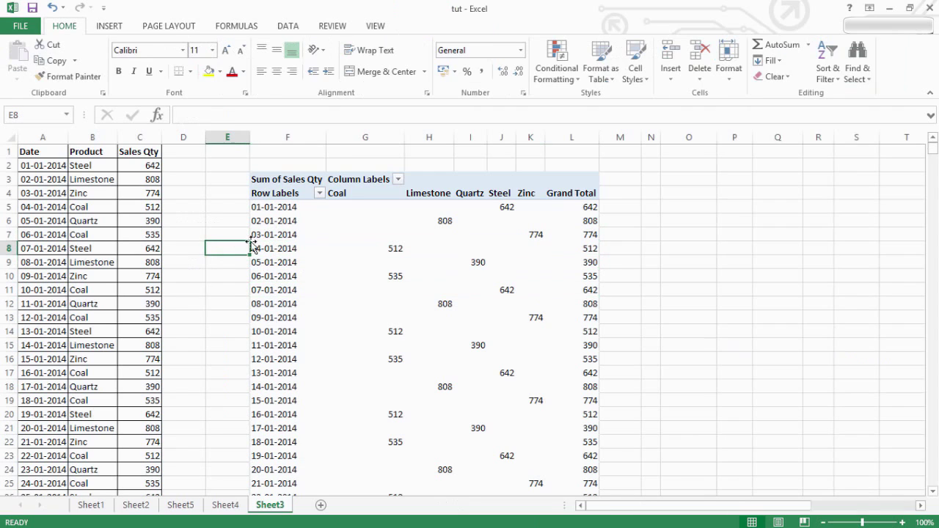
pyautogui.click(267, 235)
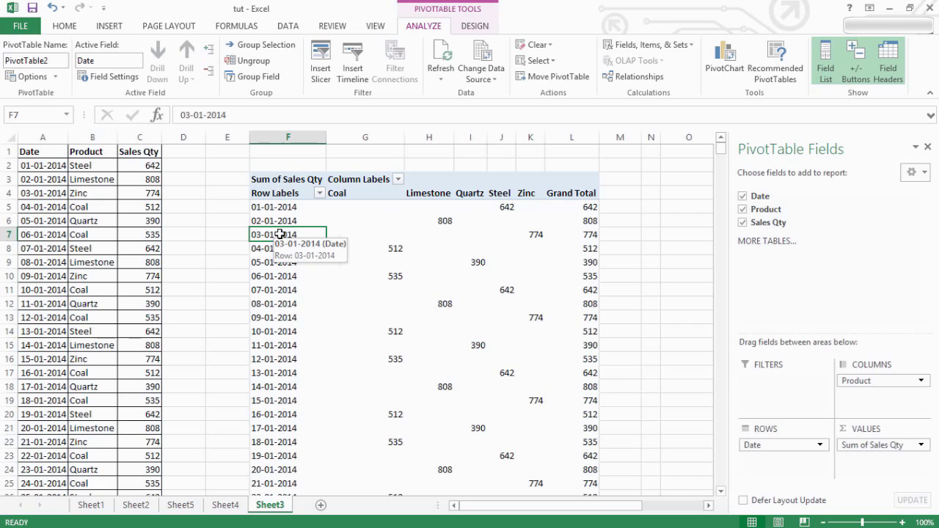
# - Group the daily date row labels by Months
pyautogui.rightClick(280, 234)
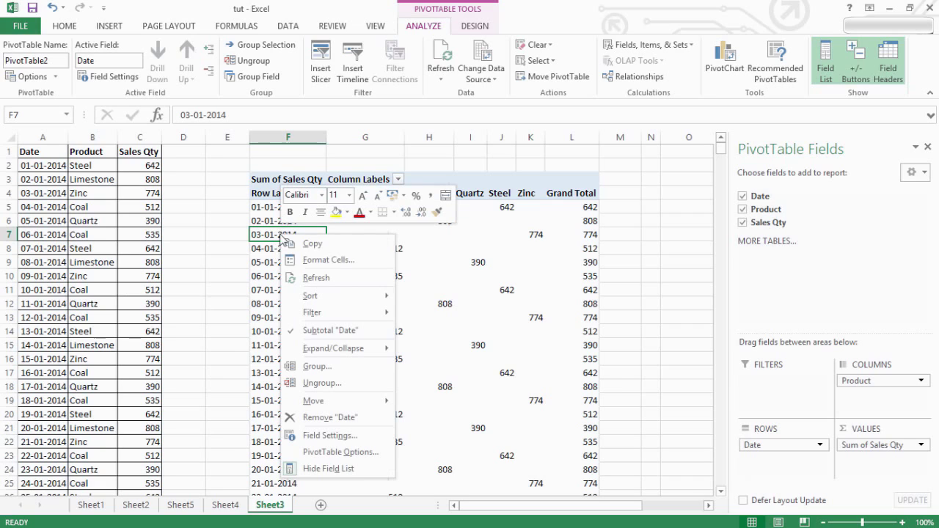
pyautogui.click(321, 369)
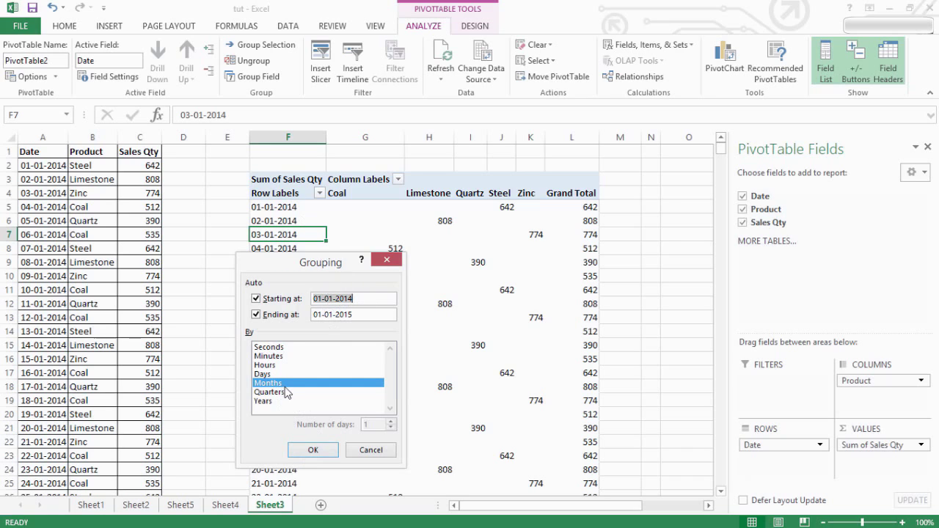
pyautogui.click(308, 449)
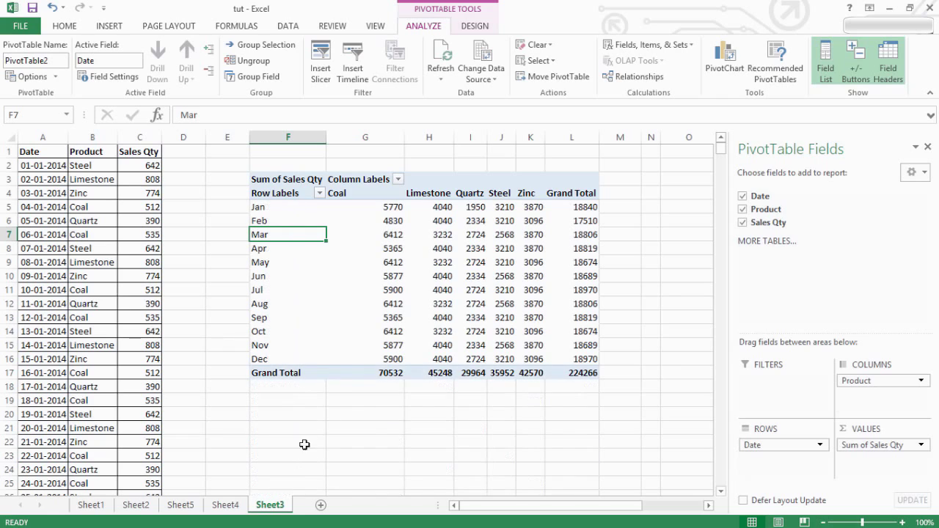
# - Review the Jan–Dec rows and each product's January total: Coal, Limestone, Quartz, Steel, Zinc
pyautogui.moveTo(258, 212); pyautogui.dragTo(265, 358)
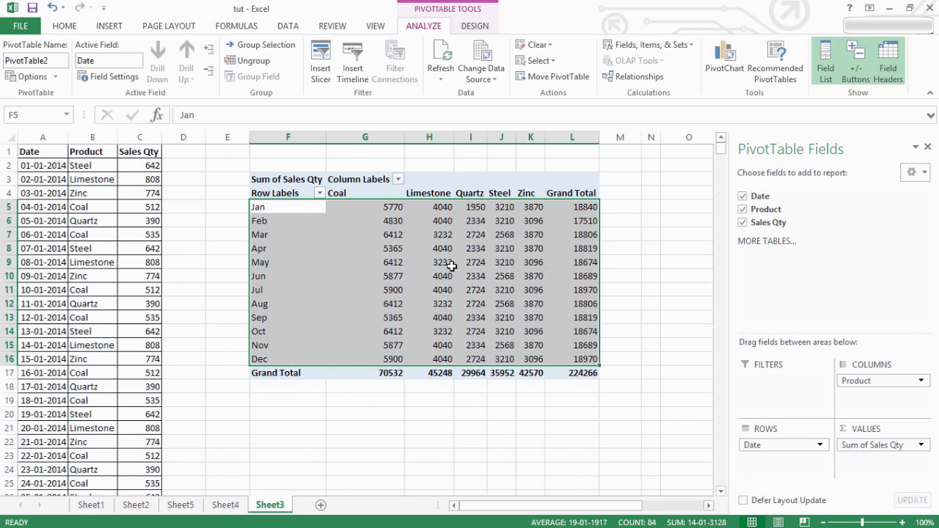
pyautogui.click(374, 213)
pyautogui.click(446, 211)
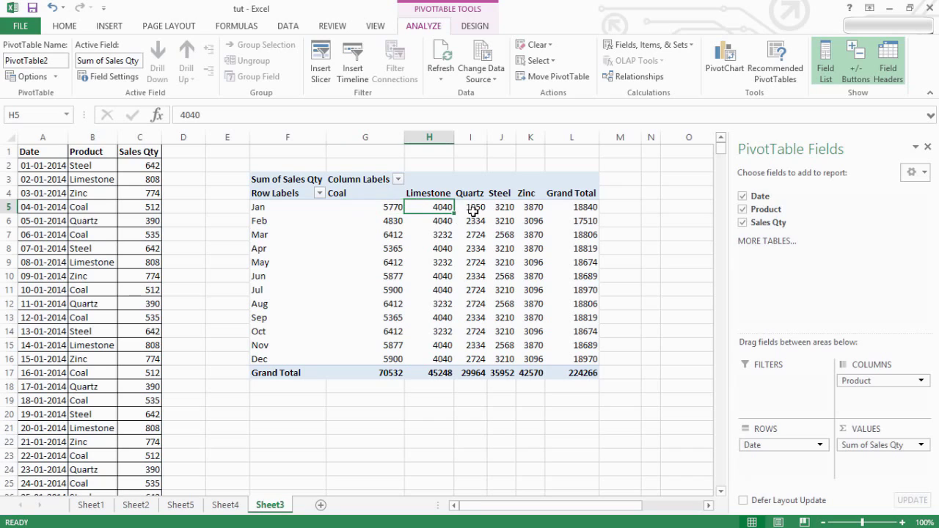
pyautogui.click(470, 207)
pyautogui.click(502, 208)
pyautogui.click(525, 208)
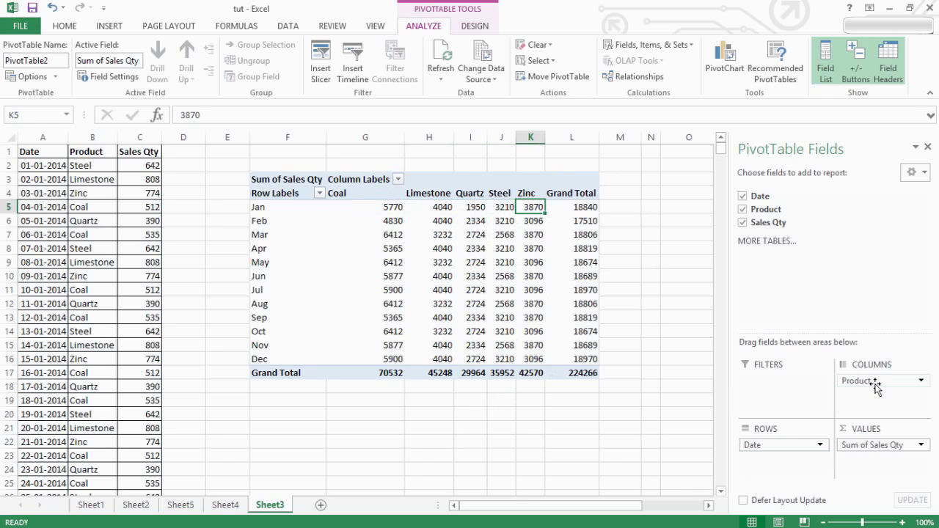
# - Make Product a report filter showing only Coal, then compare with Sheet1's formula summaries
pyautogui.moveTo(875, 387); pyautogui.dragTo(783, 382)
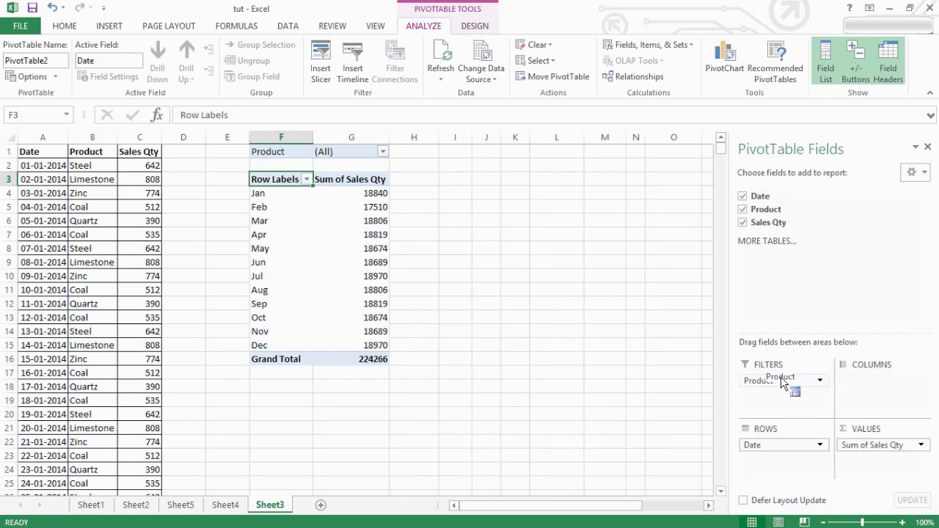
pyautogui.click(382, 151)
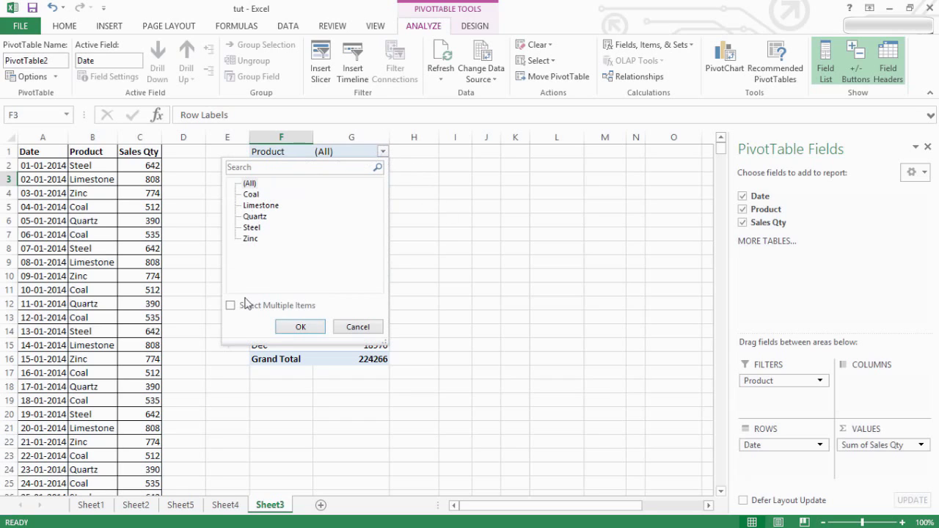
pyautogui.click(251, 193)
pyautogui.click(302, 328)
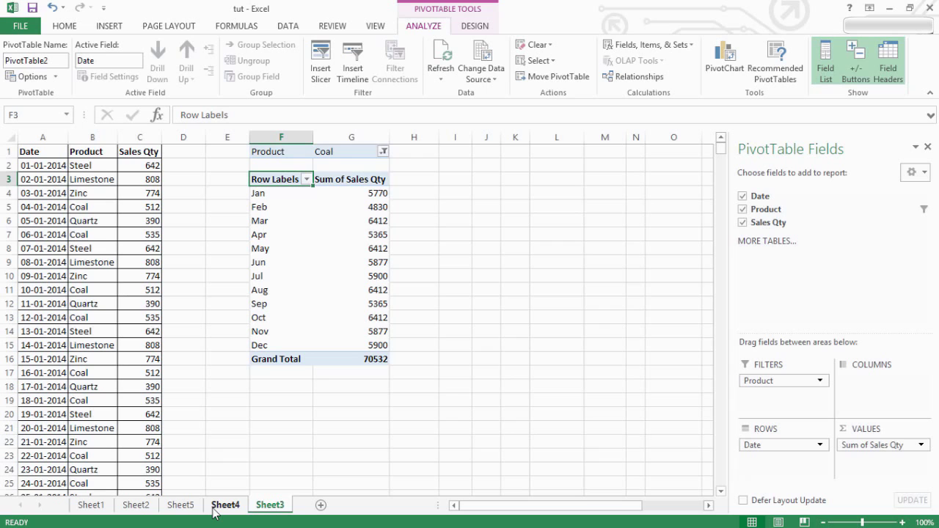
pyautogui.click(90, 506)
# - Enter 'limestone' in Sheet1's product cell M1, then return to Sheet3
pyautogui.click(553, 152)
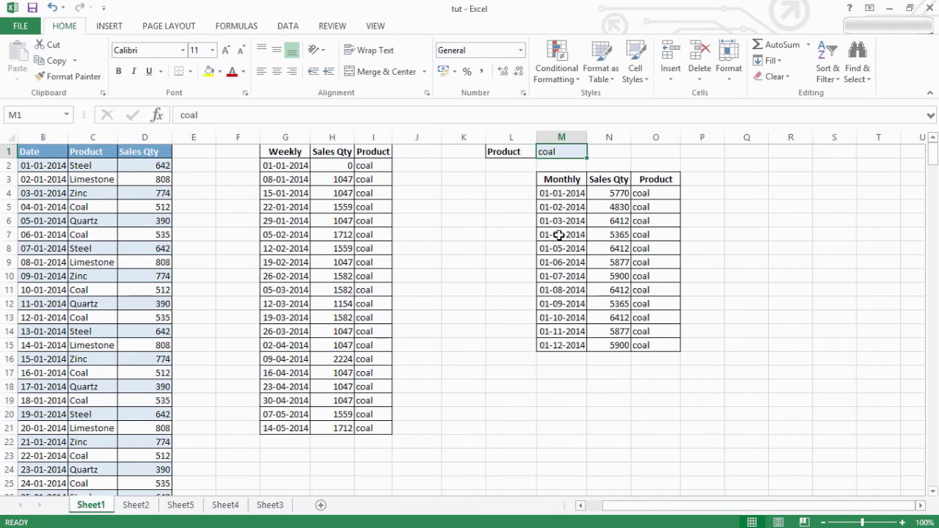
pyautogui.write('limestone')
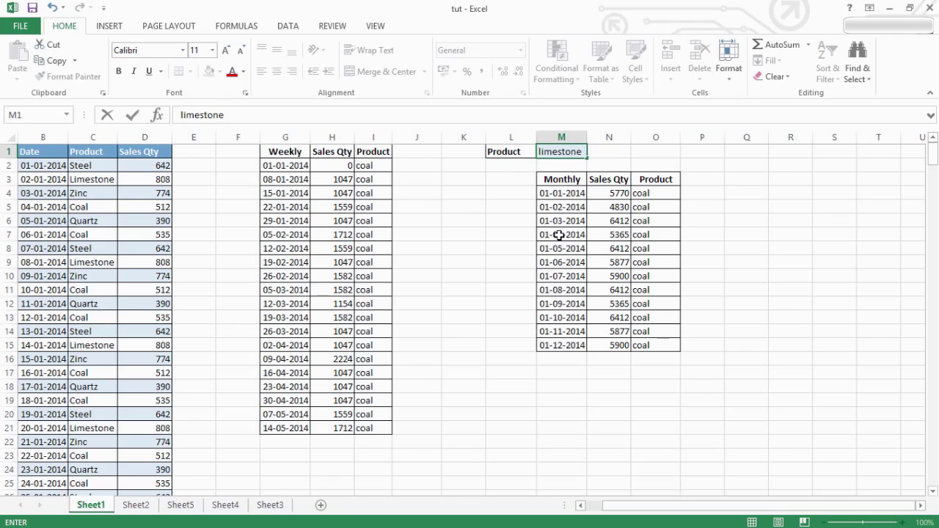
pyautogui.press('Return')
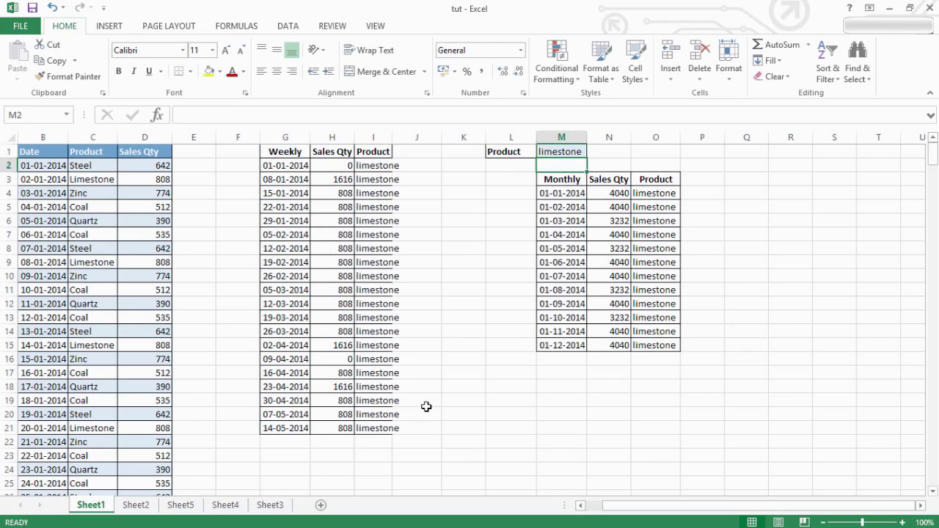
pyautogui.click(270, 505)
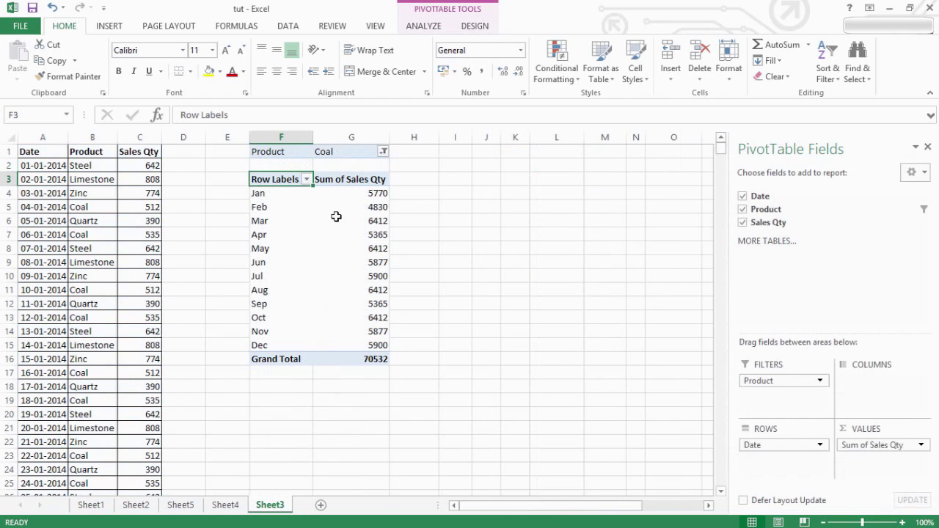
# - Filter the pivot to Limestone, reset it to (All), and move Product back to Columns
pyautogui.click(383, 151)
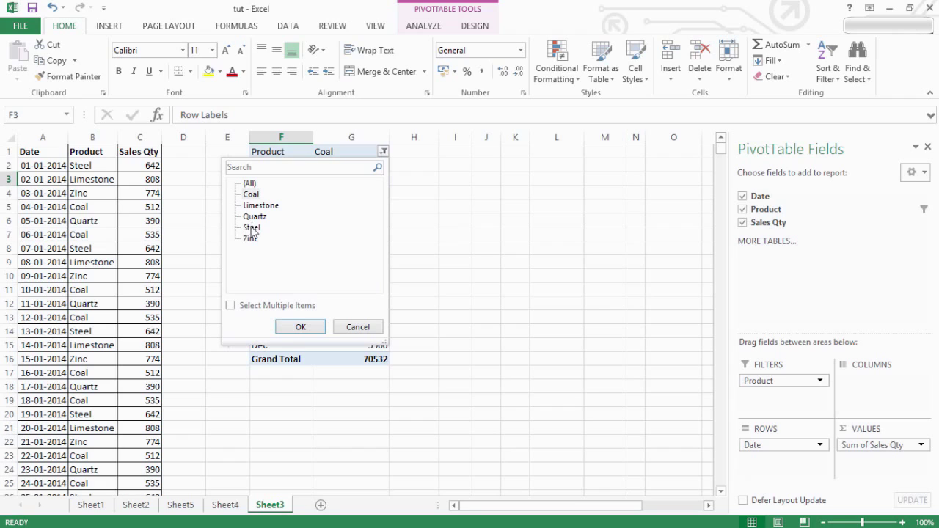
pyautogui.click(261, 206)
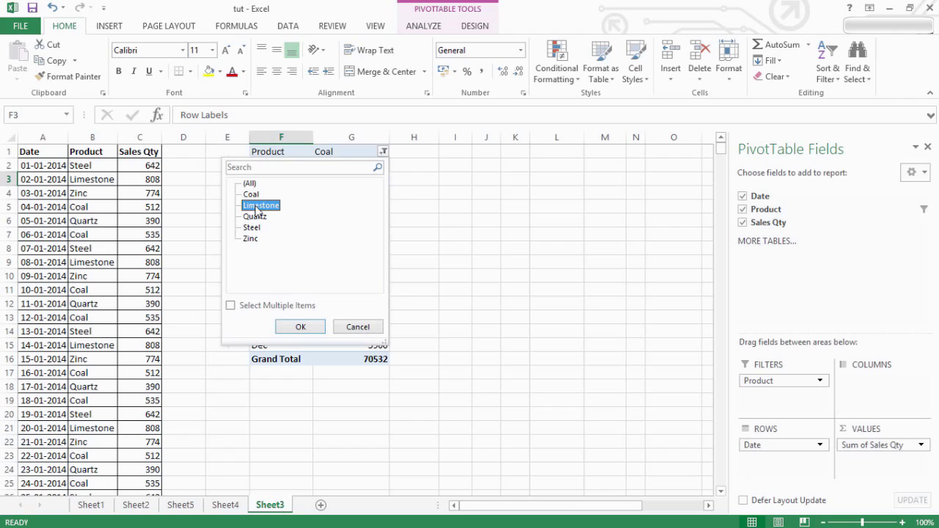
pyautogui.click(300, 327)
pyautogui.click(383, 151)
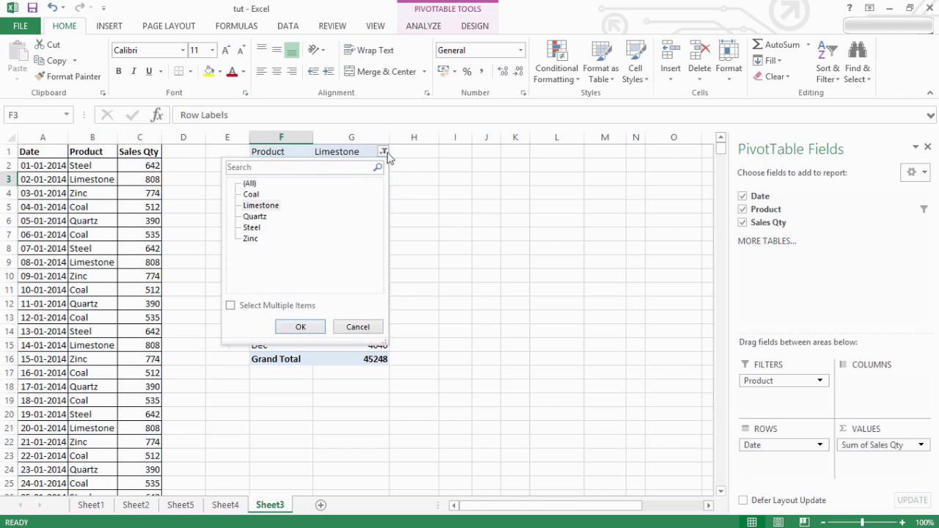
pyautogui.click(251, 183)
pyautogui.click(318, 327)
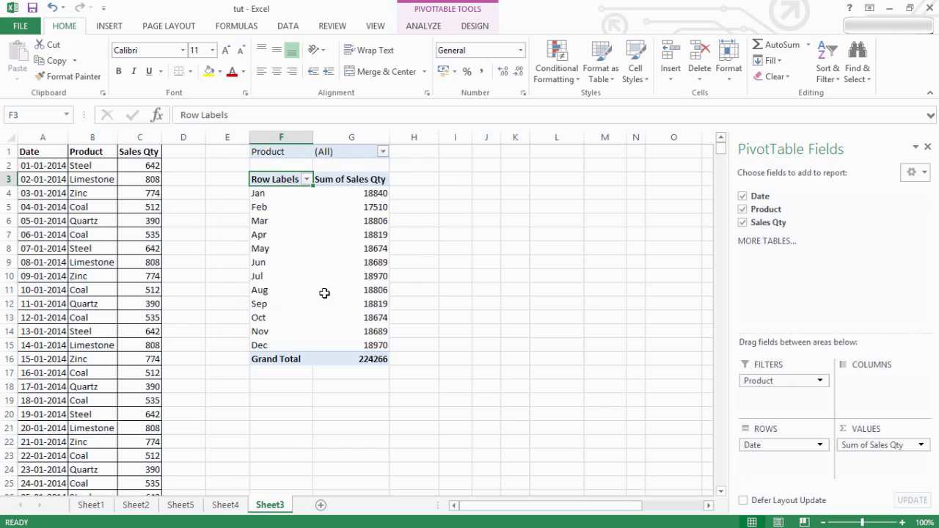
pyautogui.moveTo(778, 382); pyautogui.dragTo(880, 389)
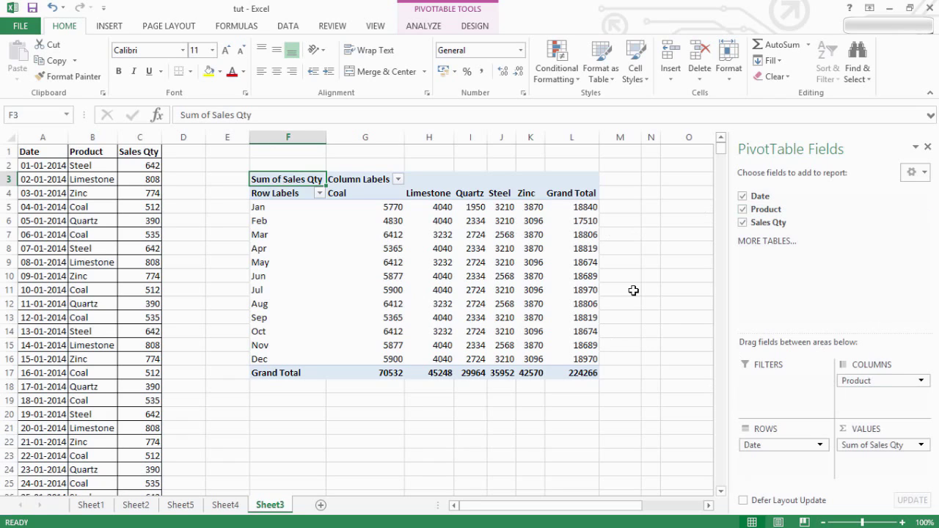
# - Ungroup the month labels back into daily dates
pyautogui.click(262, 248)
pyautogui.click(256, 220)
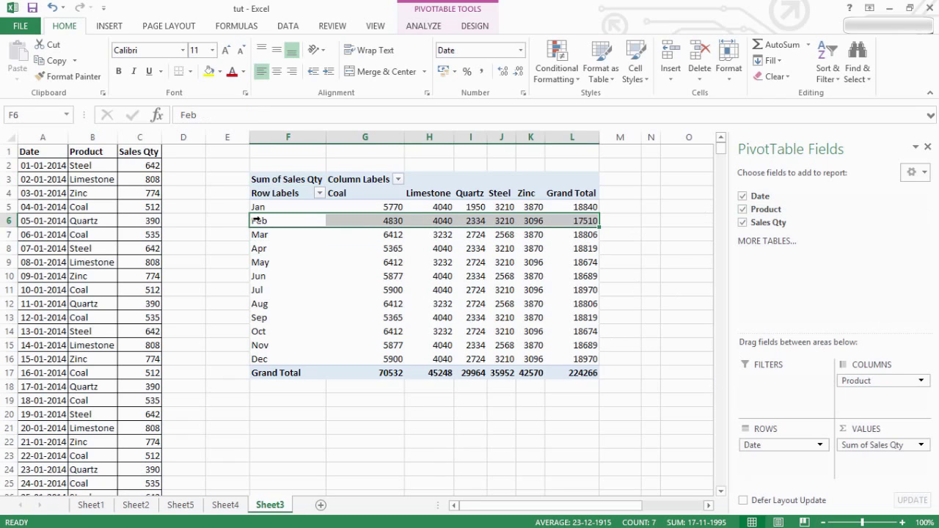
pyautogui.rightClick(256, 220)
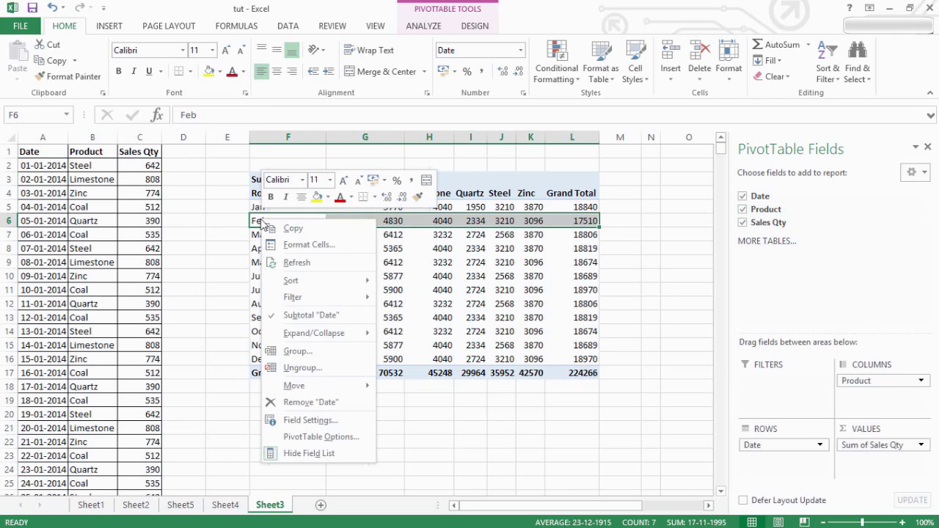
pyautogui.click(311, 368)
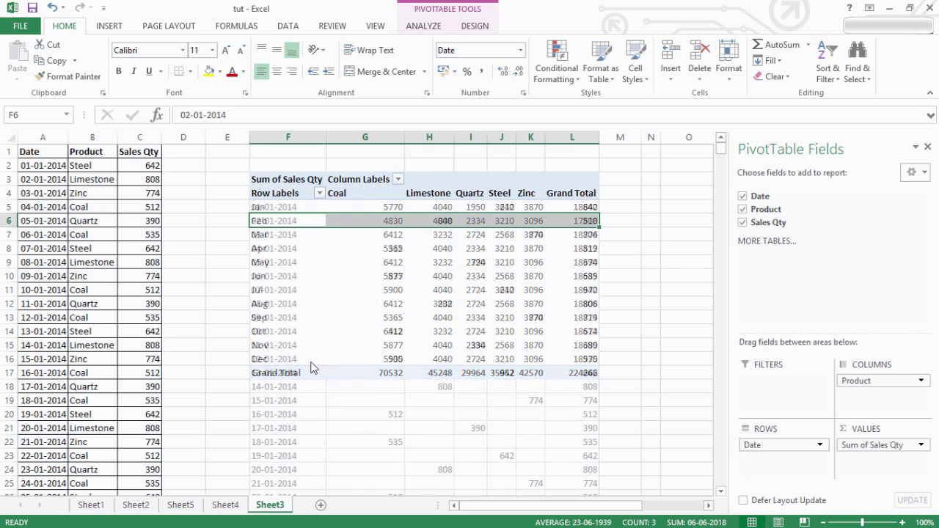
# - Group the dates by Days only, 7 days per group
pyautogui.rightClick(275, 276)
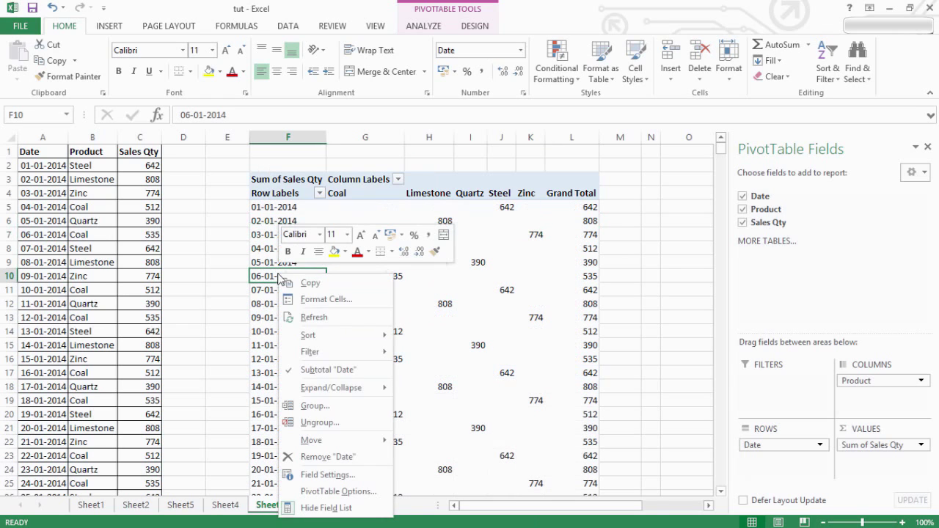
pyautogui.click(323, 409)
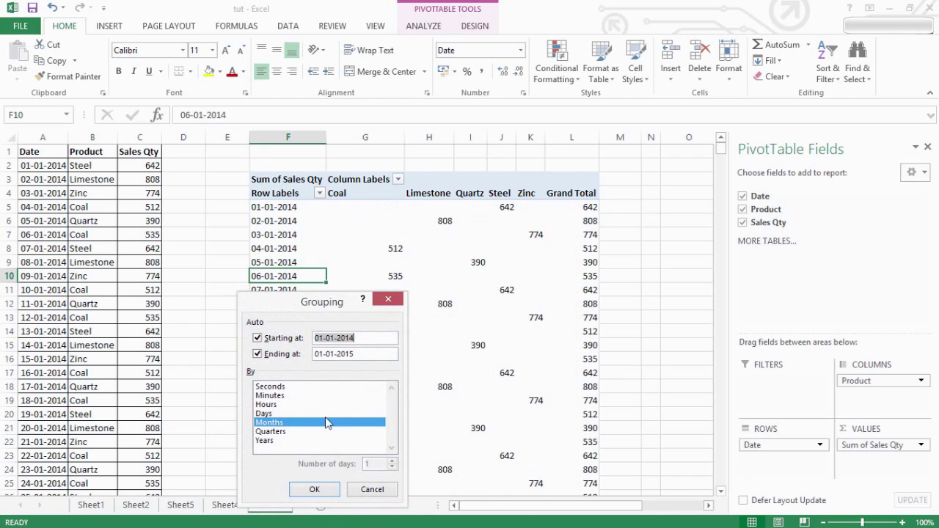
pyautogui.click(272, 414)
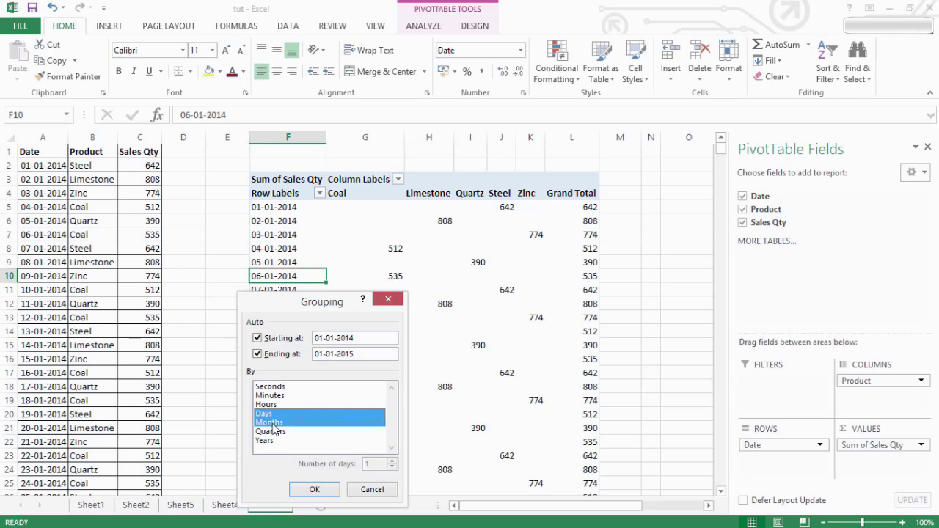
pyautogui.click(272, 423)
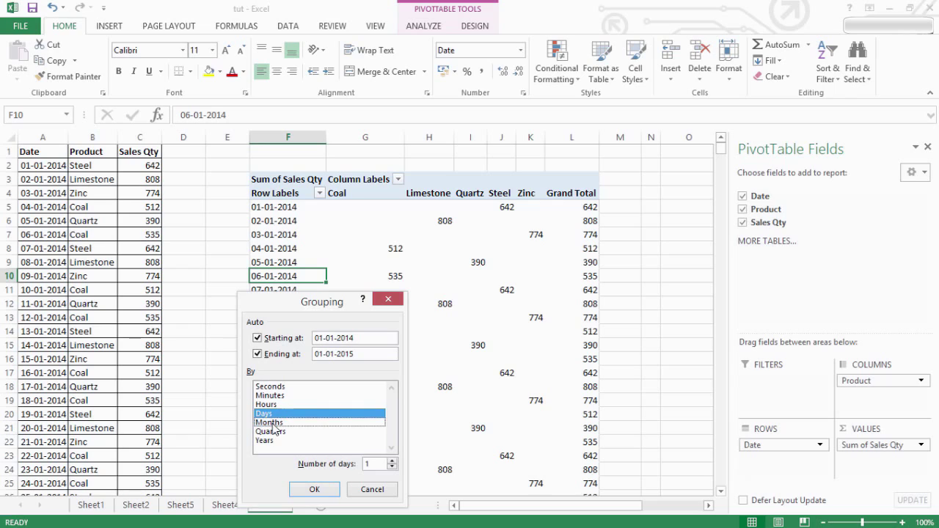
pyautogui.doubleClick(380, 465)
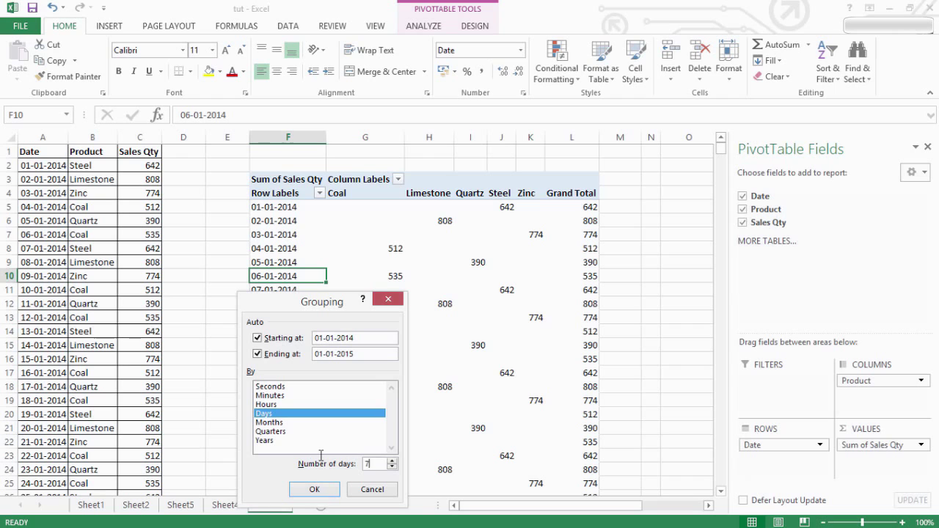
pyautogui.click(321, 488)
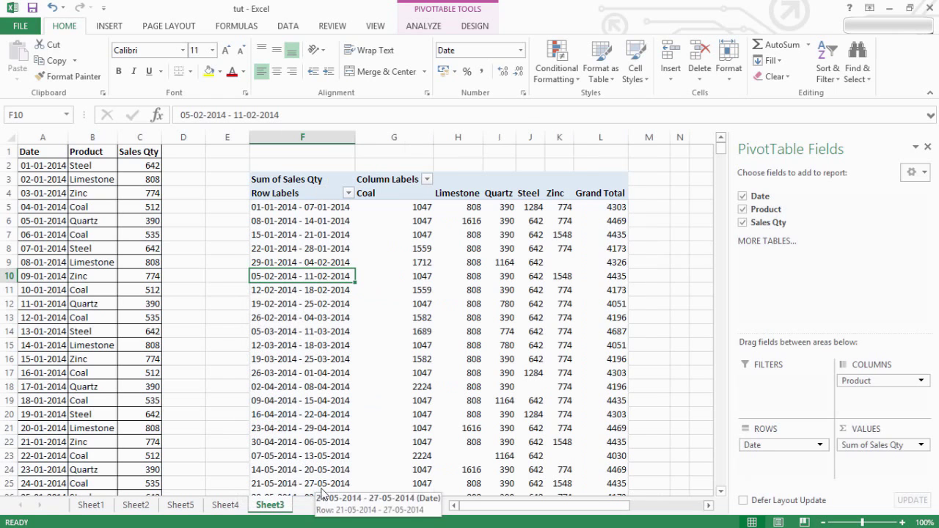
# - Review the first weekly rows, then make Product a report filter set to Coal
pyautogui.click(261, 207)
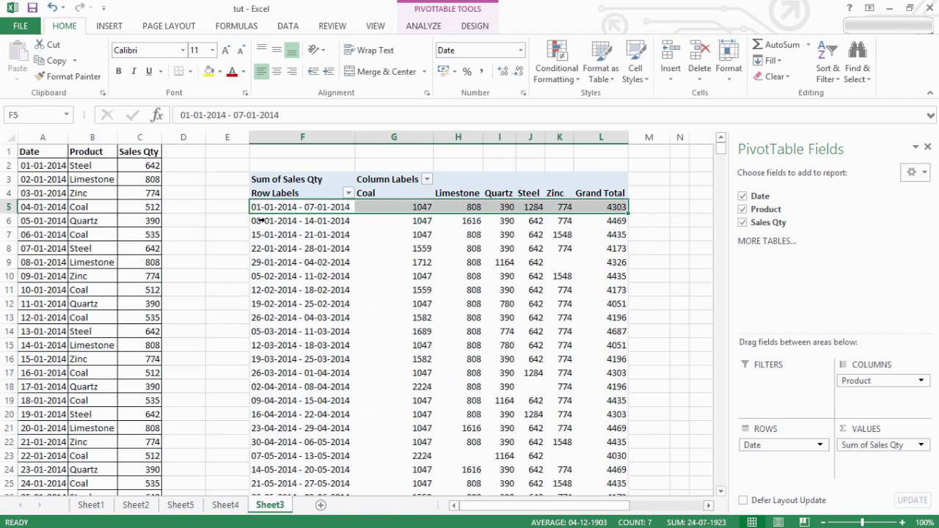
pyautogui.click(260, 220)
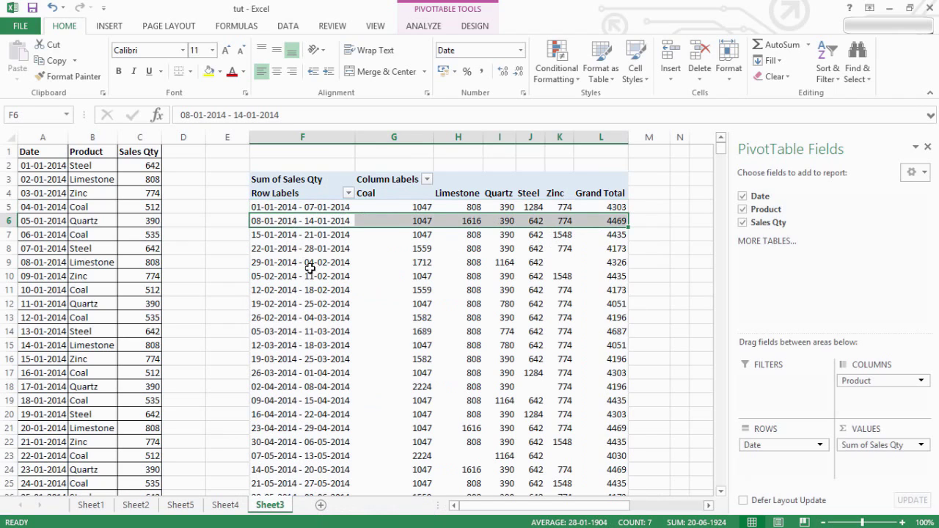
pyautogui.click(277, 236)
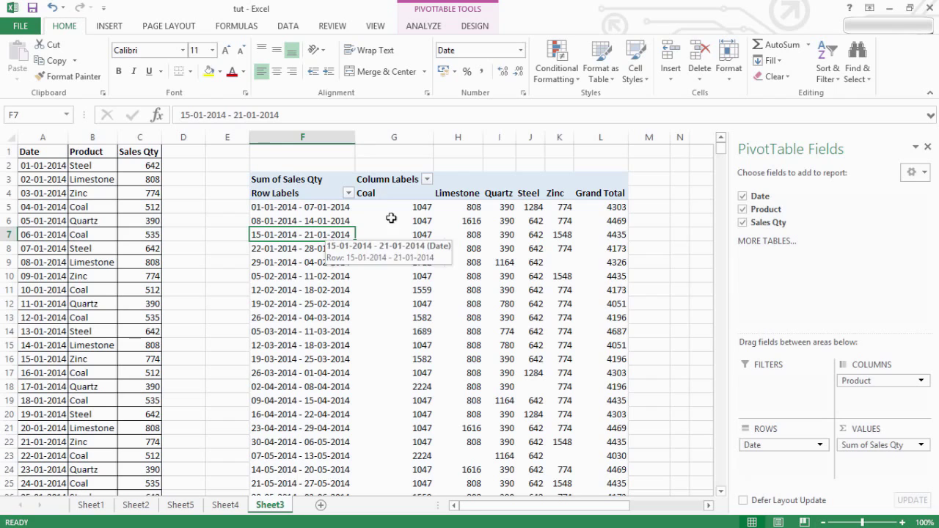
pyautogui.moveTo(880, 380); pyautogui.dragTo(785, 382)
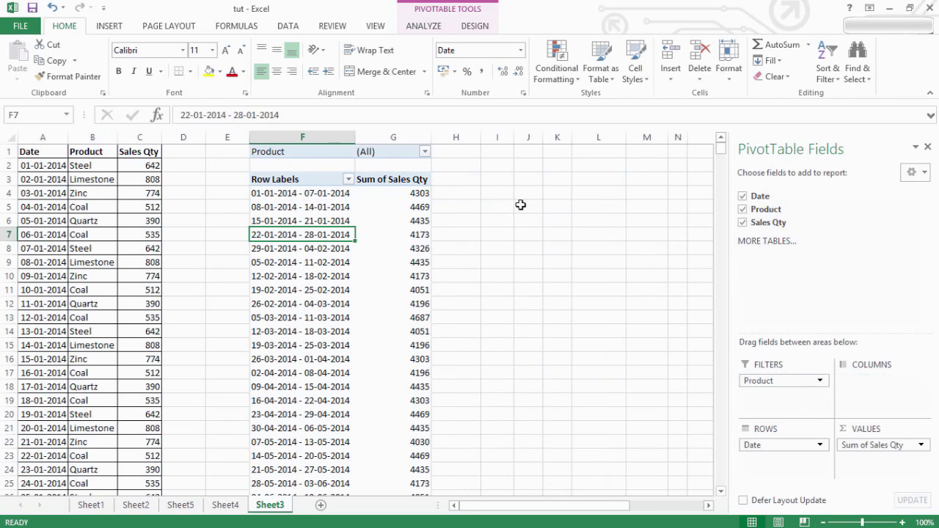
pyautogui.click(424, 153)
pyautogui.click(294, 195)
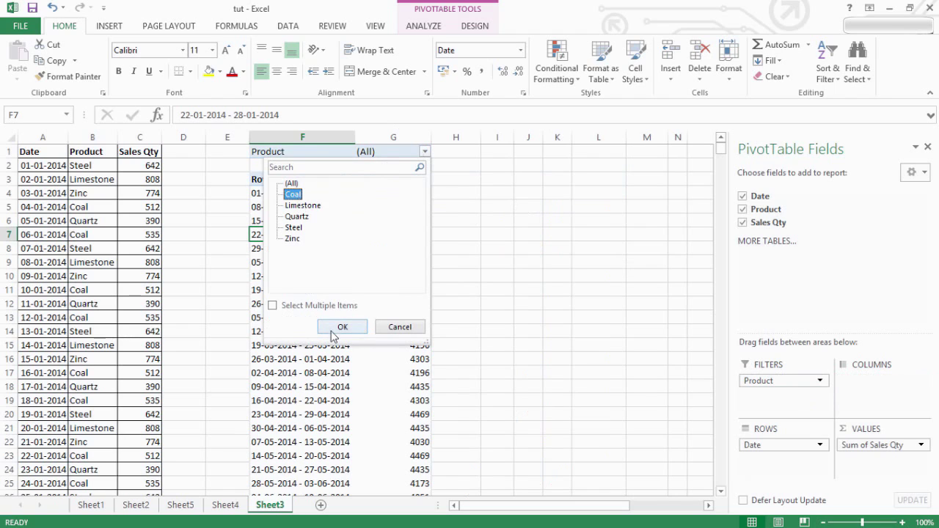
pyautogui.click(342, 328)
# - Check the first two weeks' Coal totals and compare them with Sheet1's tables
pyautogui.click(269, 193)
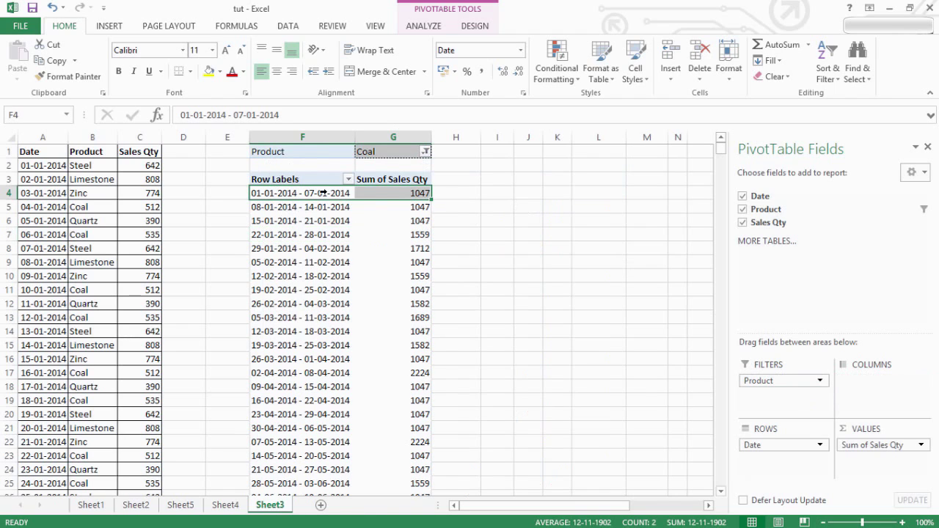
pyautogui.click(262, 208)
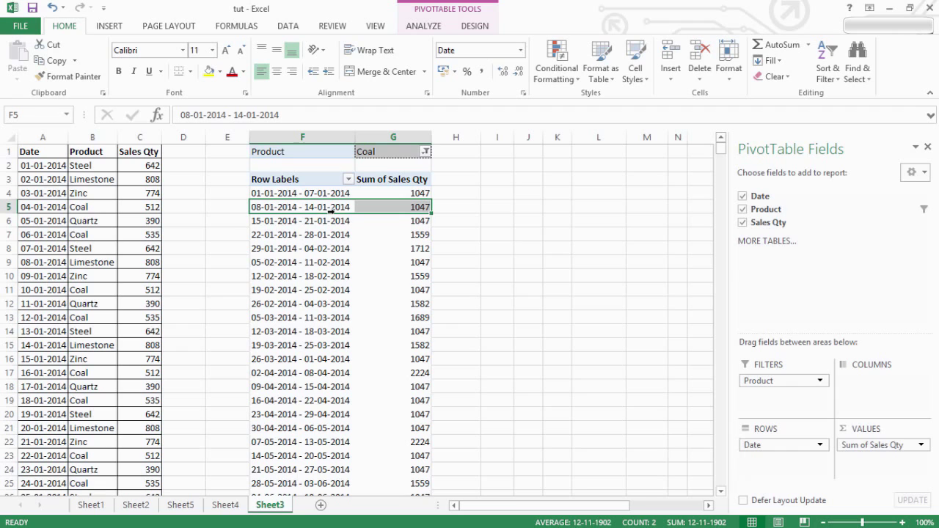
pyautogui.click(93, 504)
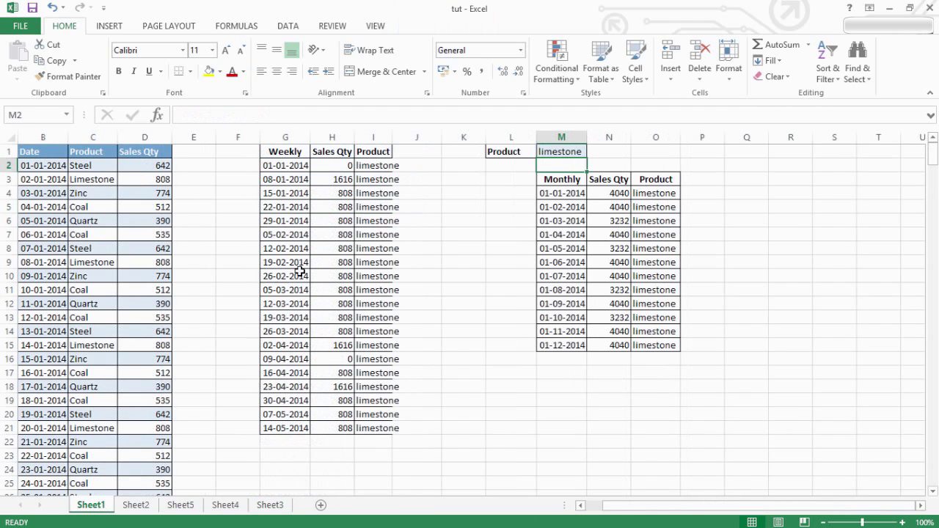
# - Check that Sheet1's weekly dates step by seven days (=G3+7), then return to Sheet3's pivot
pyautogui.click(284, 165)
pyautogui.moveTo(284, 166); pyautogui.dragTo(286, 235)
pyautogui.click(286, 195)
pyautogui.click(270, 504)
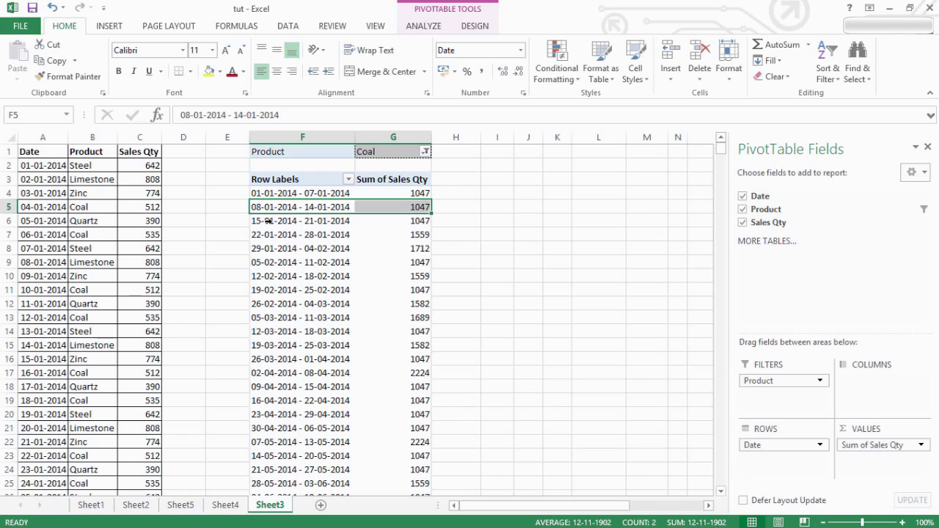
# - Select the first four weekly row labels in the Coal-filtered pivot
pyautogui.click(271, 194)
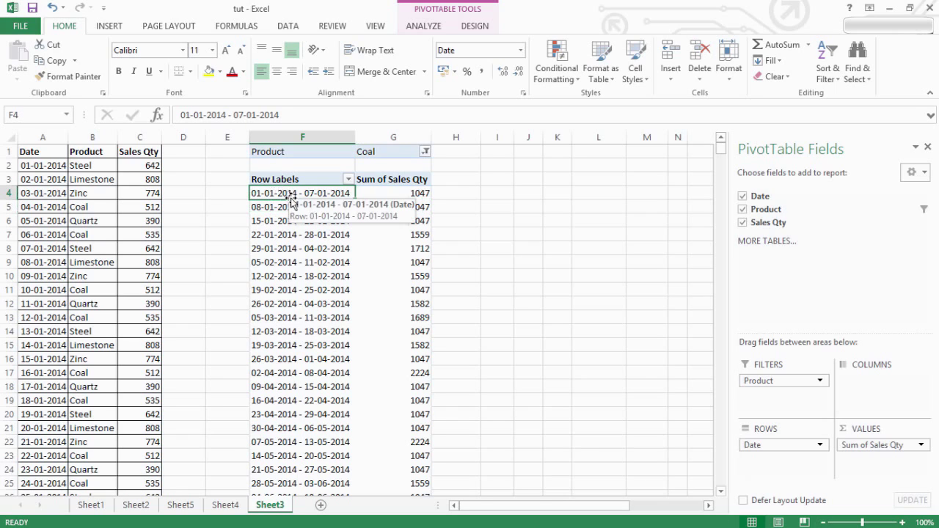
pyautogui.click(279, 208)
pyautogui.click(287, 221)
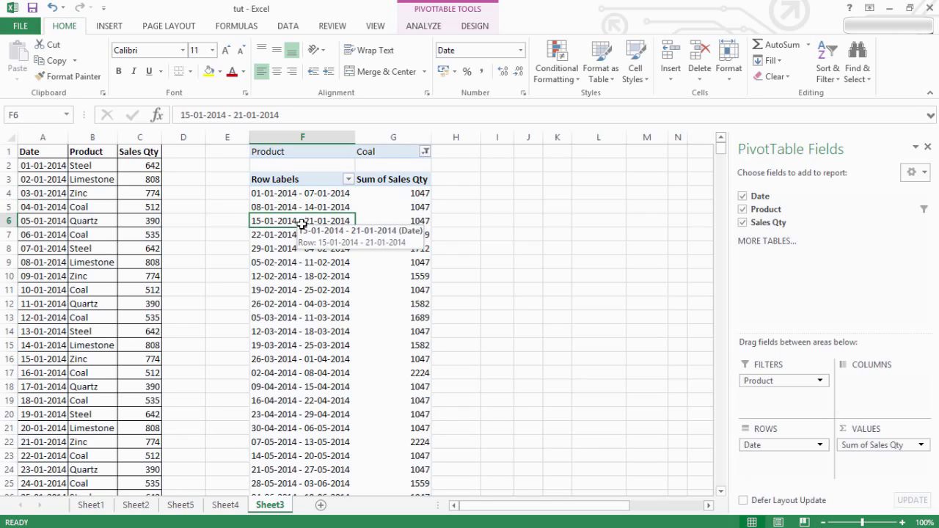
pyautogui.click(294, 235)
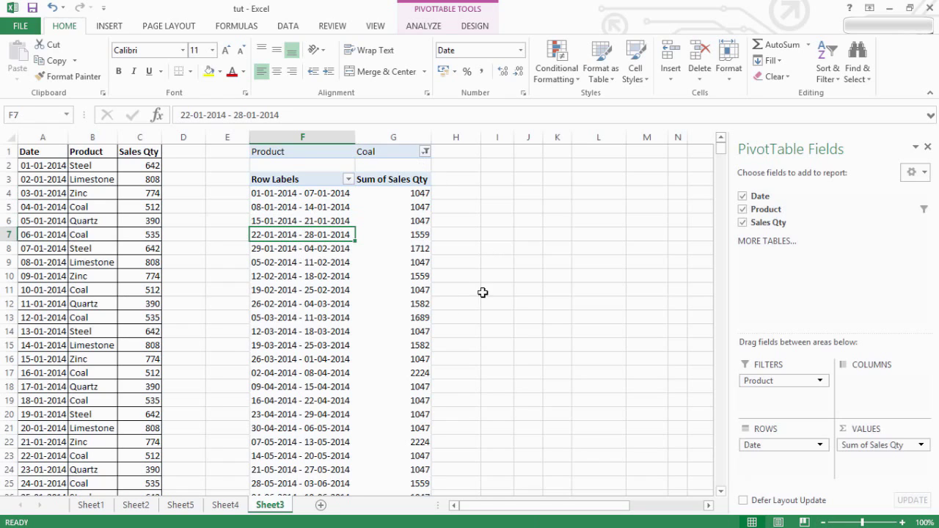
# - Filter the weekly pivot to Steel, then move Product from Filters back to Columns
pyautogui.click(425, 152)
pyautogui.click(294, 227)
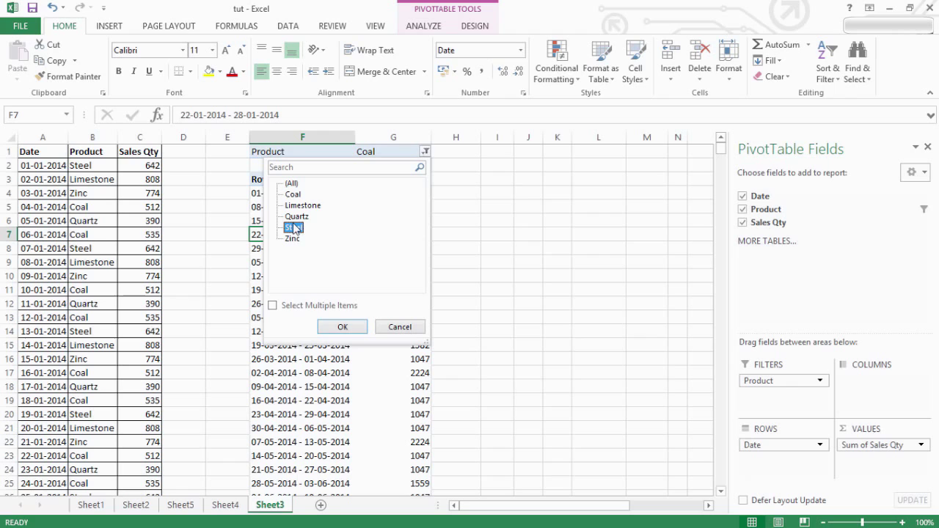
pyautogui.click(342, 326)
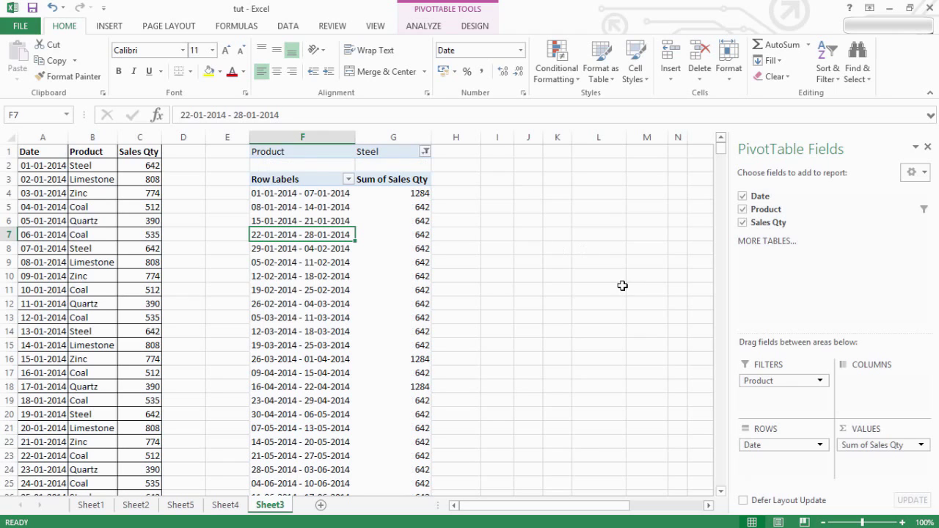
pyautogui.moveTo(800, 380); pyautogui.dragTo(882, 384)
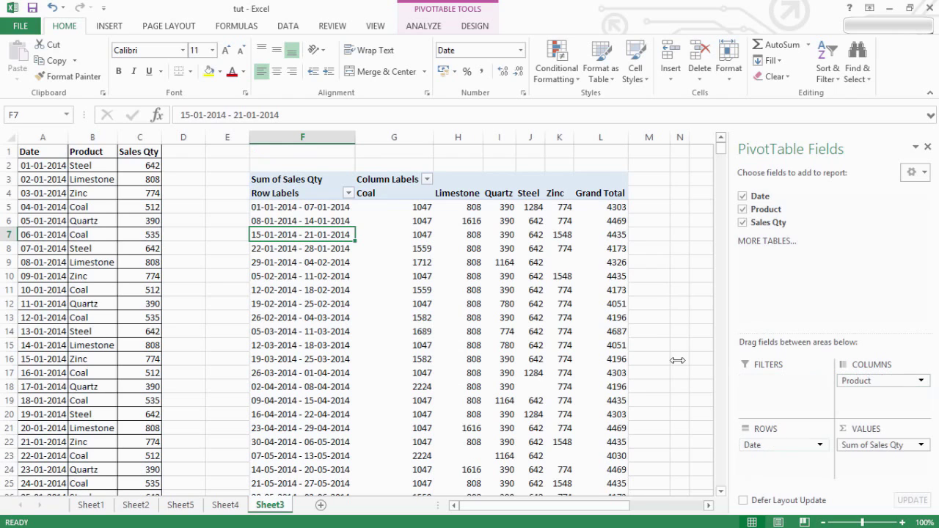
# - Regroup the pivot dates by Years only, dropping Months, giving a 2014 row totalling 224266
pyautogui.rightClick(274, 253)
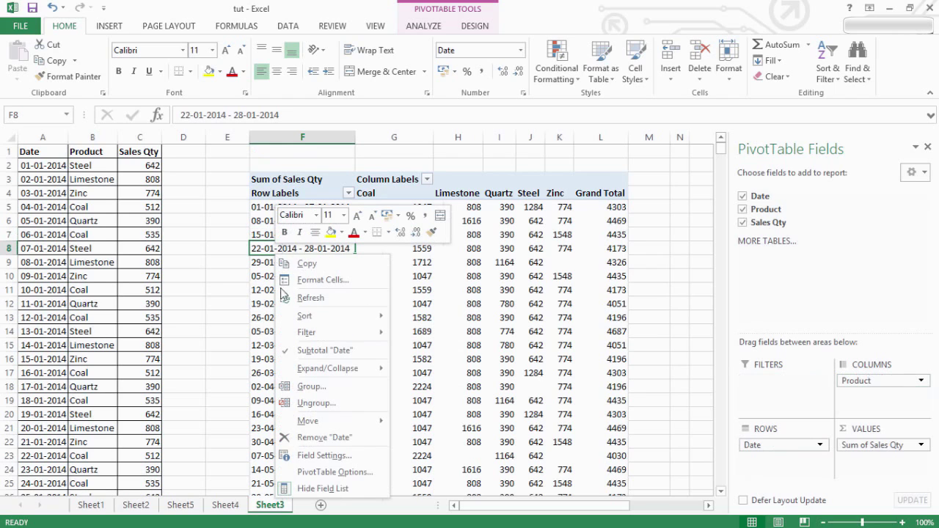
pyautogui.press('Escape')
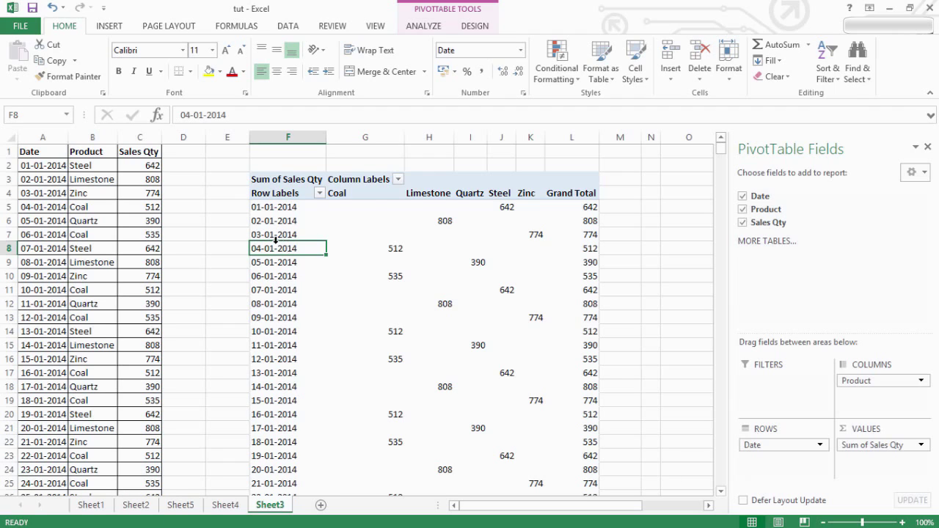
pyautogui.rightClick(275, 240)
pyautogui.click(325, 374)
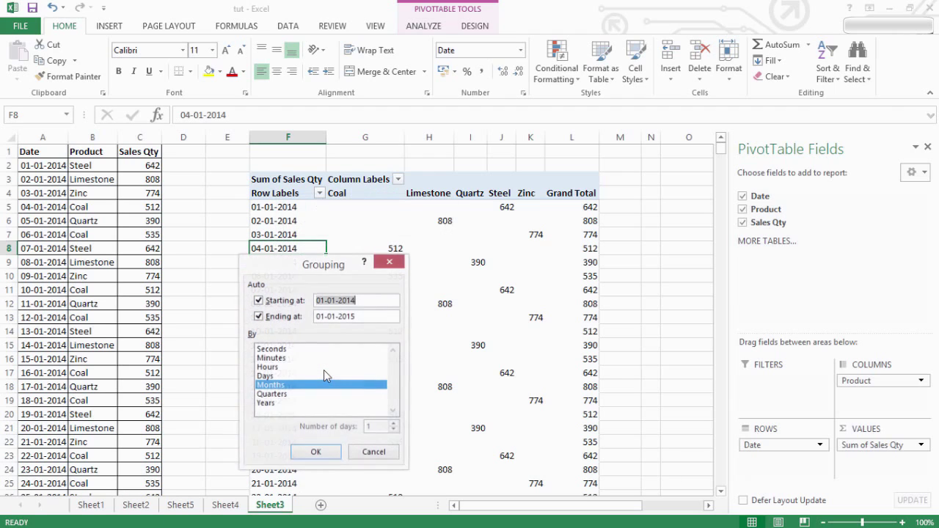
pyautogui.click(269, 404)
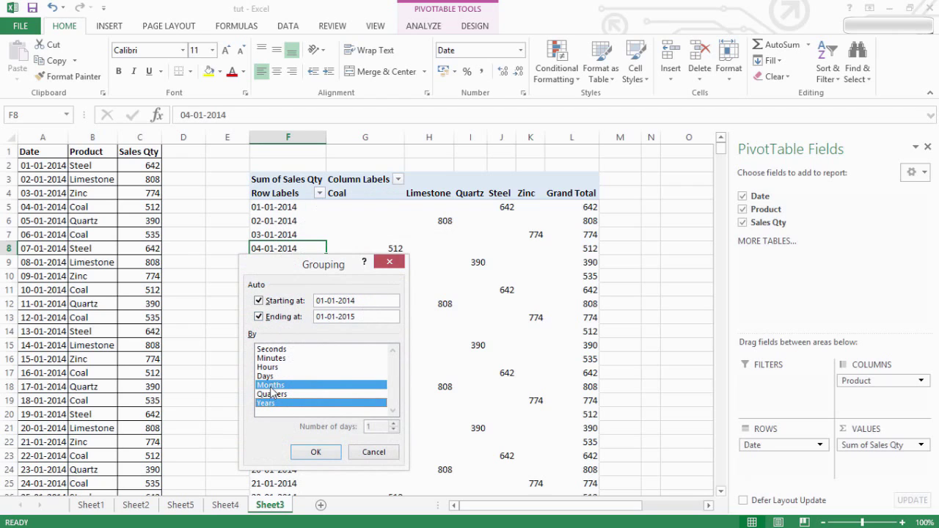
pyautogui.click(271, 386)
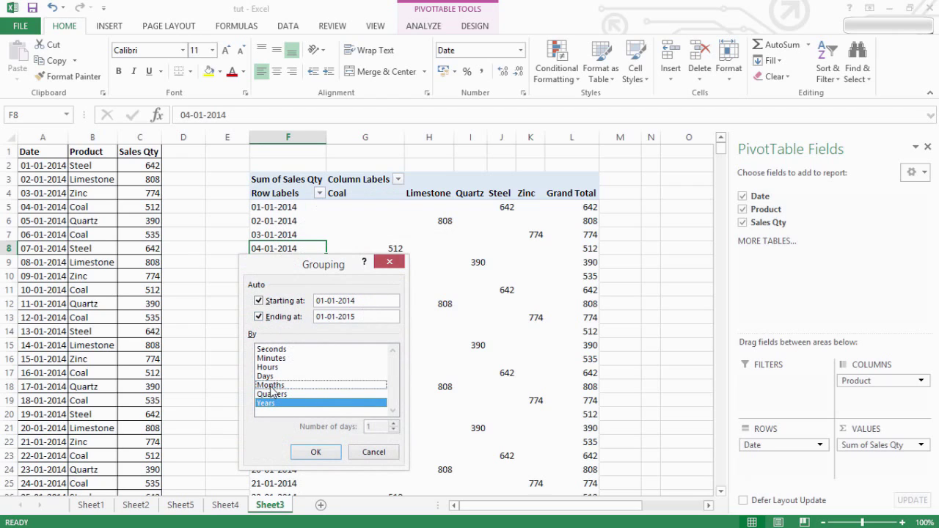
pyautogui.click(323, 452)
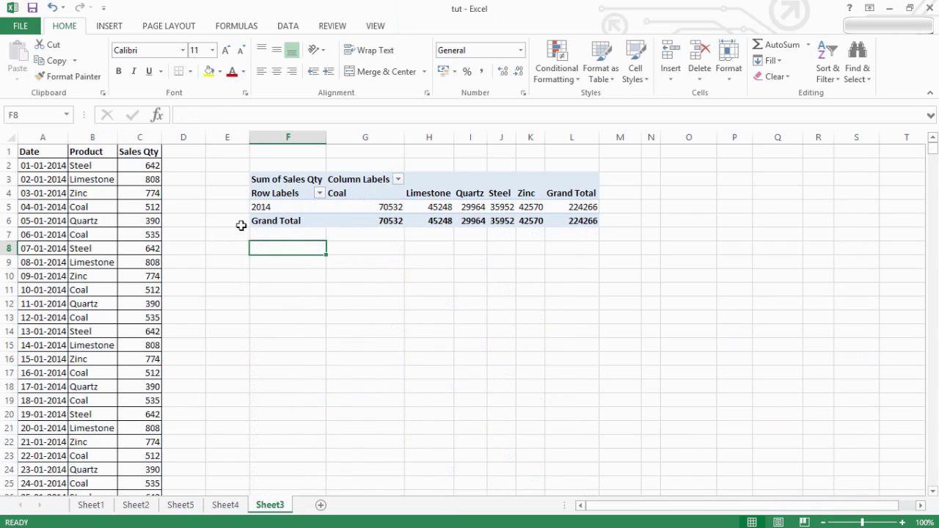
# - Hide the PivotTable field list, then redisplay it via the ANALYZE Field List command
pyautogui.click(316, 206)
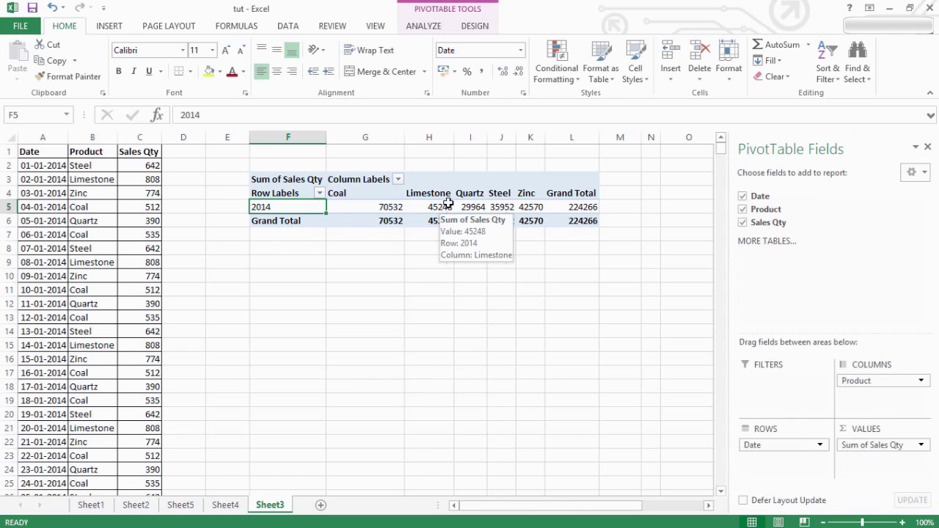
pyautogui.click(927, 147)
pyautogui.click(411, 205)
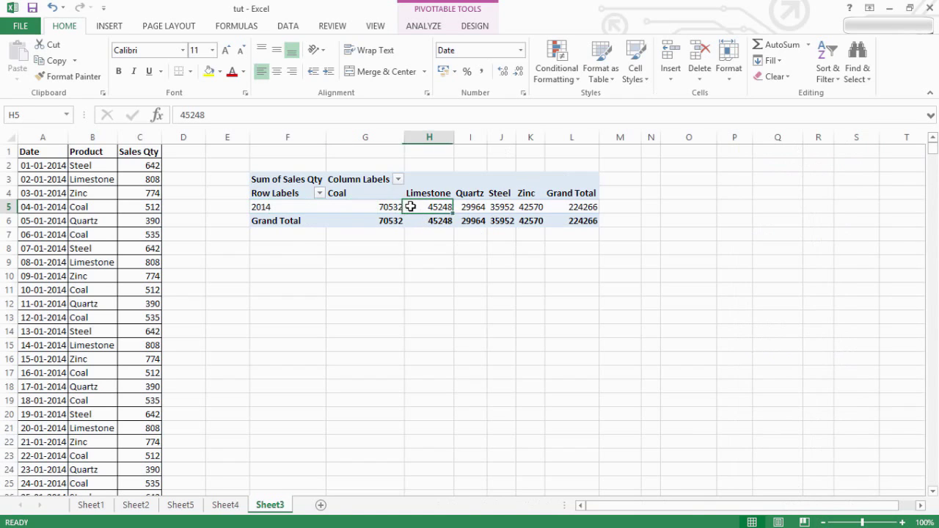
pyautogui.click(261, 207)
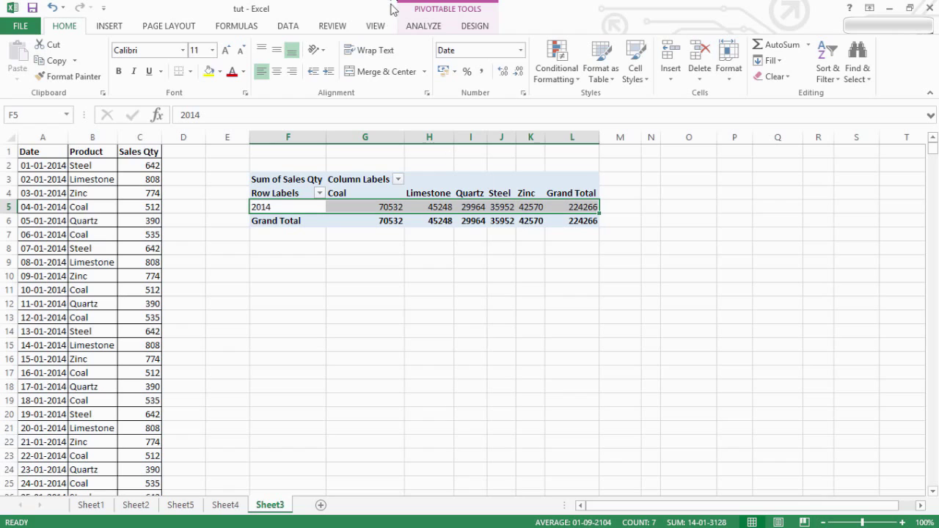
pyautogui.click(422, 26)
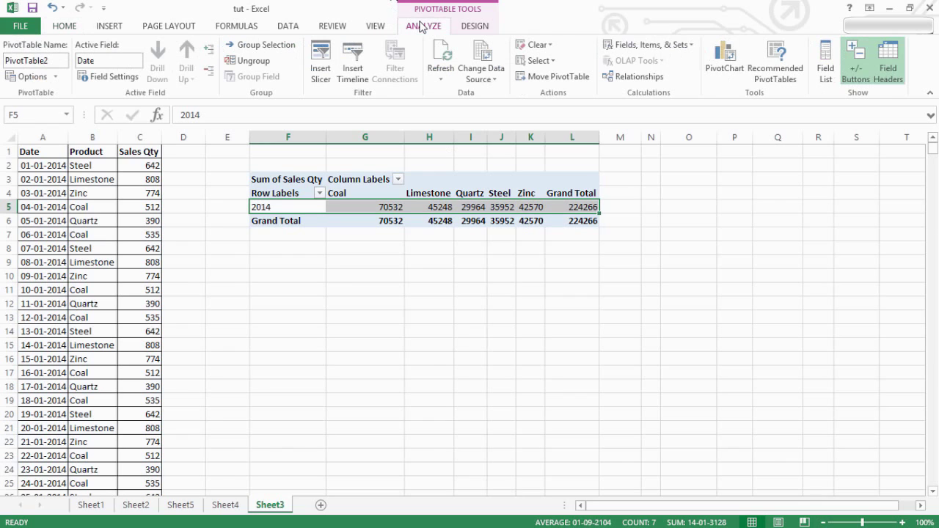
pyautogui.click(823, 74)
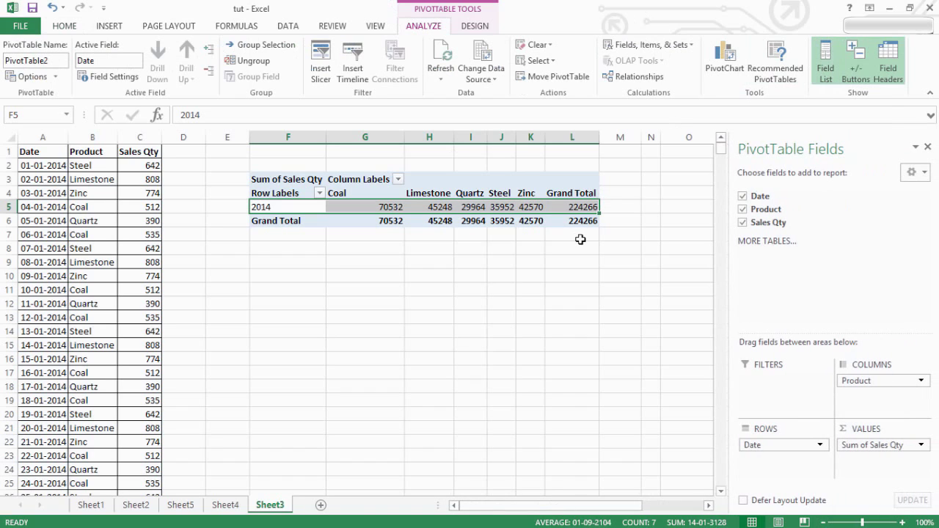